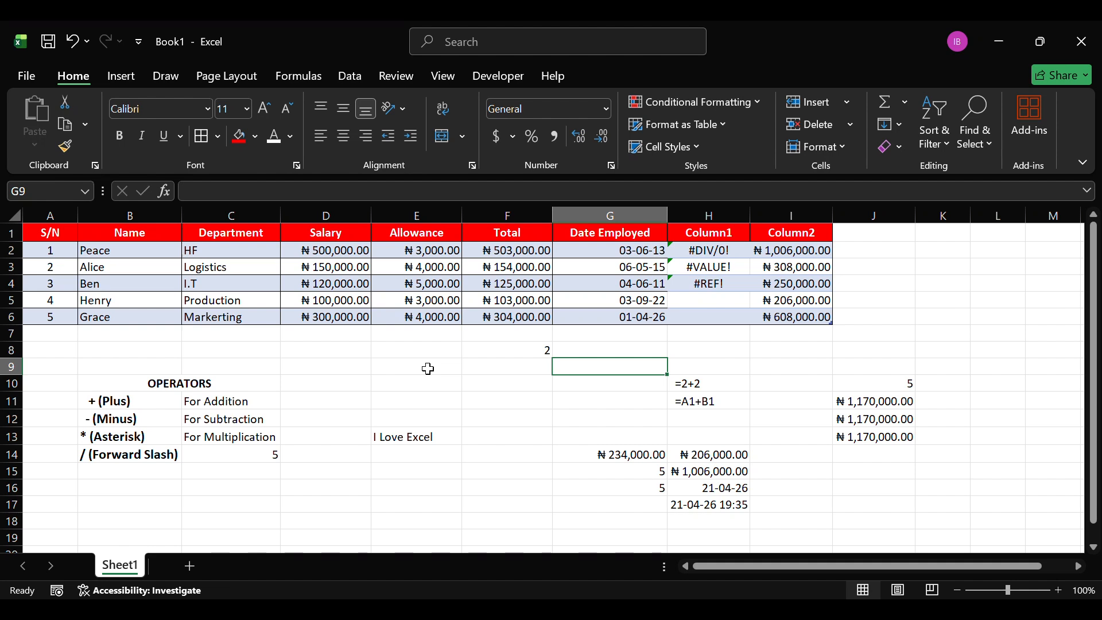
Sort the staff table by the Salary values in D2:D6 from largest to smallest, and undo that sort
click(379, 284)
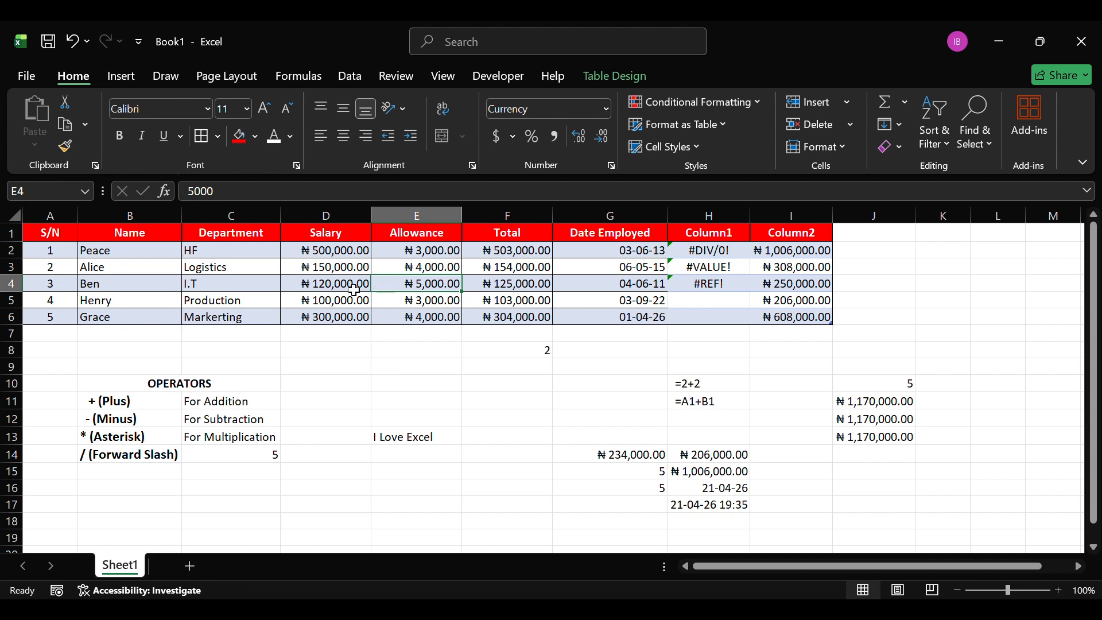
click(354, 290)
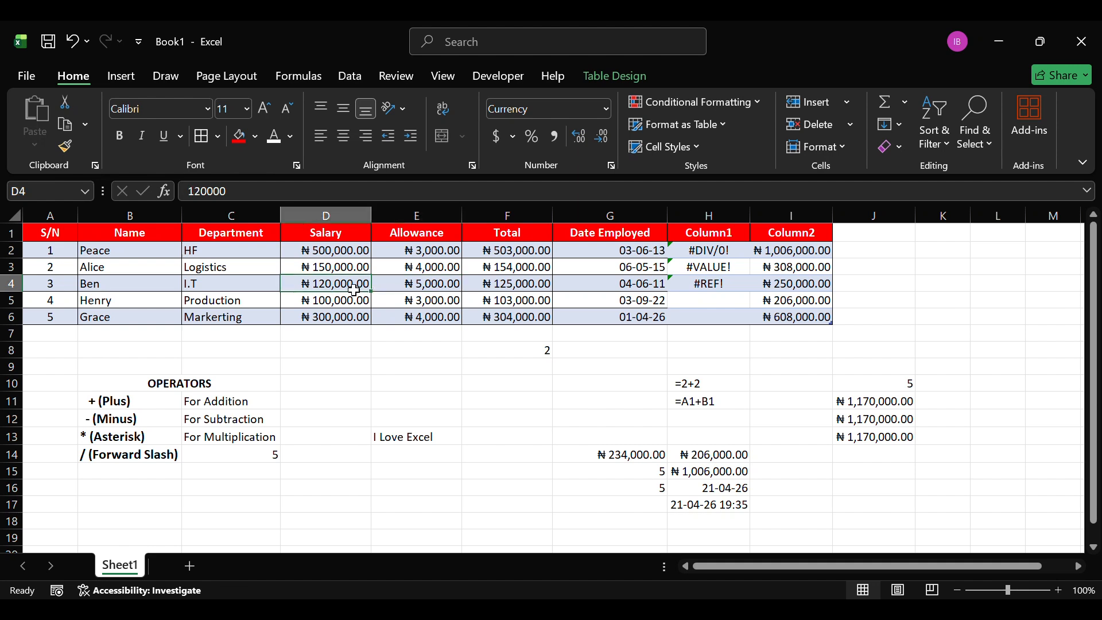
click(350, 80)
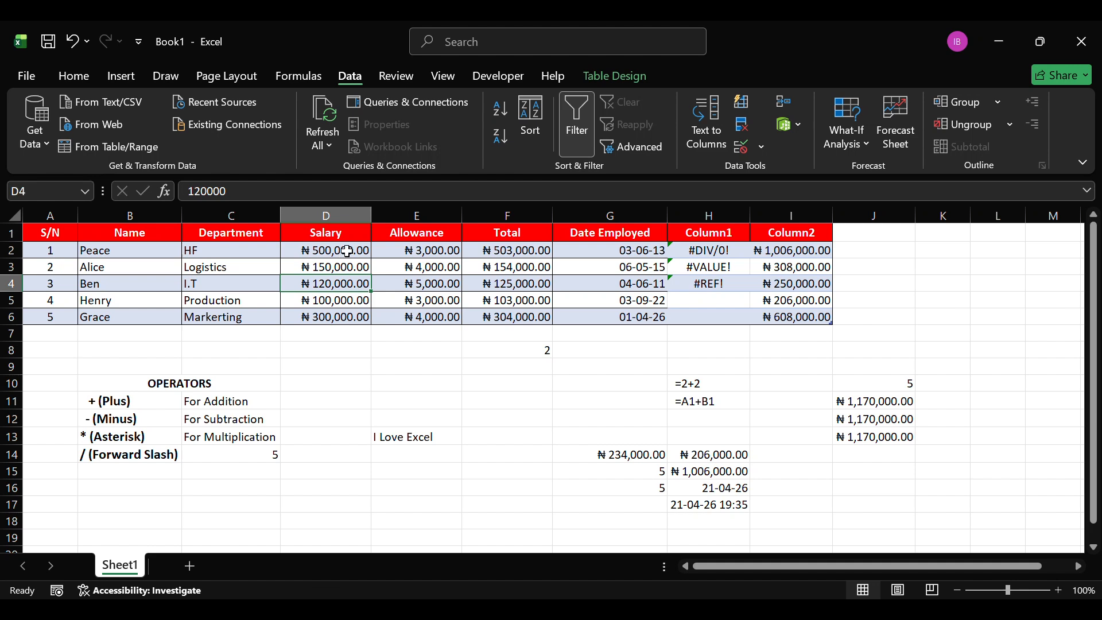
drag(347, 251, 348, 321)
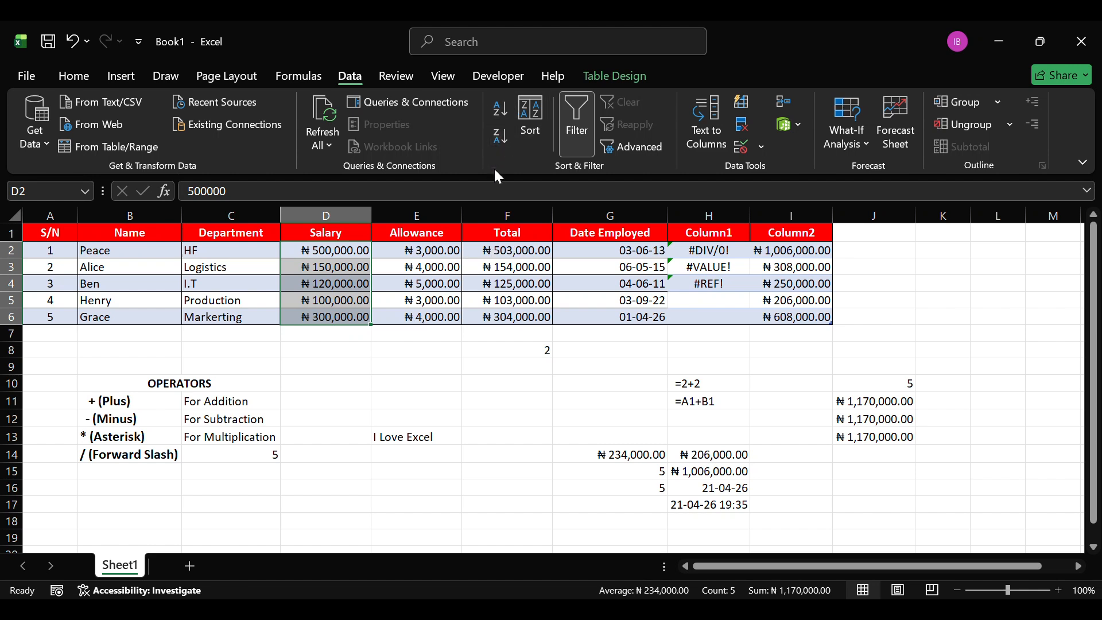
click(502, 139)
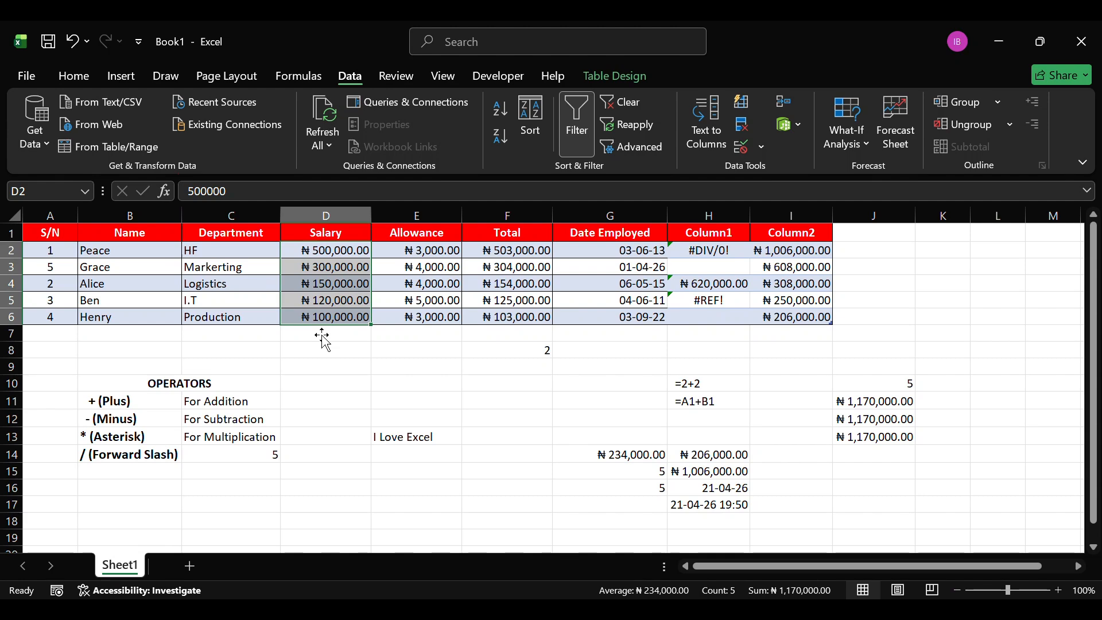
click(71, 41)
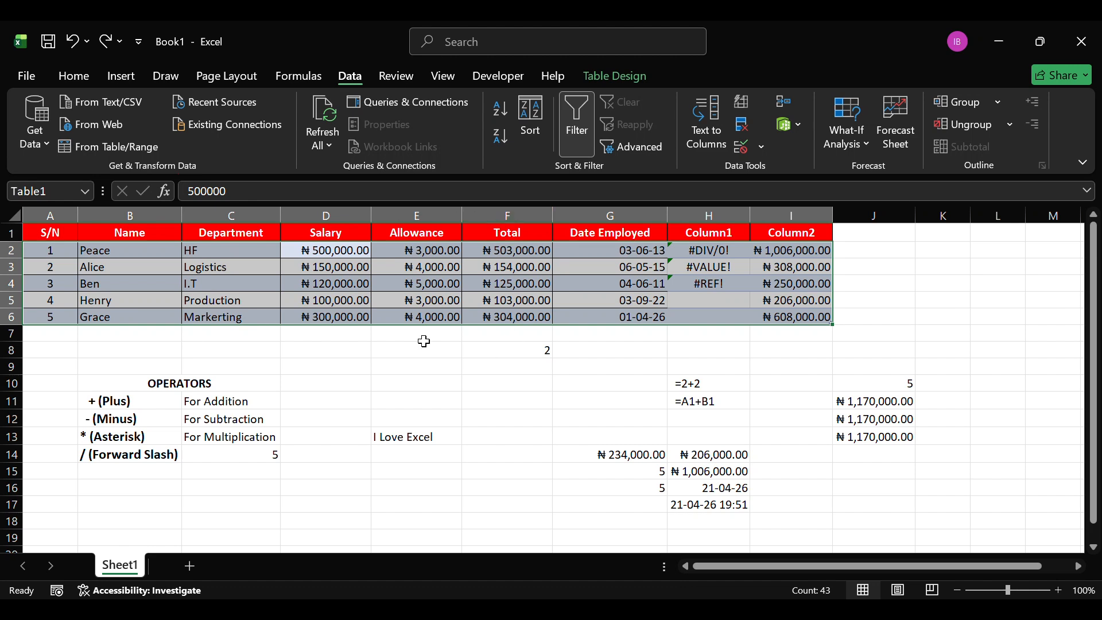
click(193, 335)
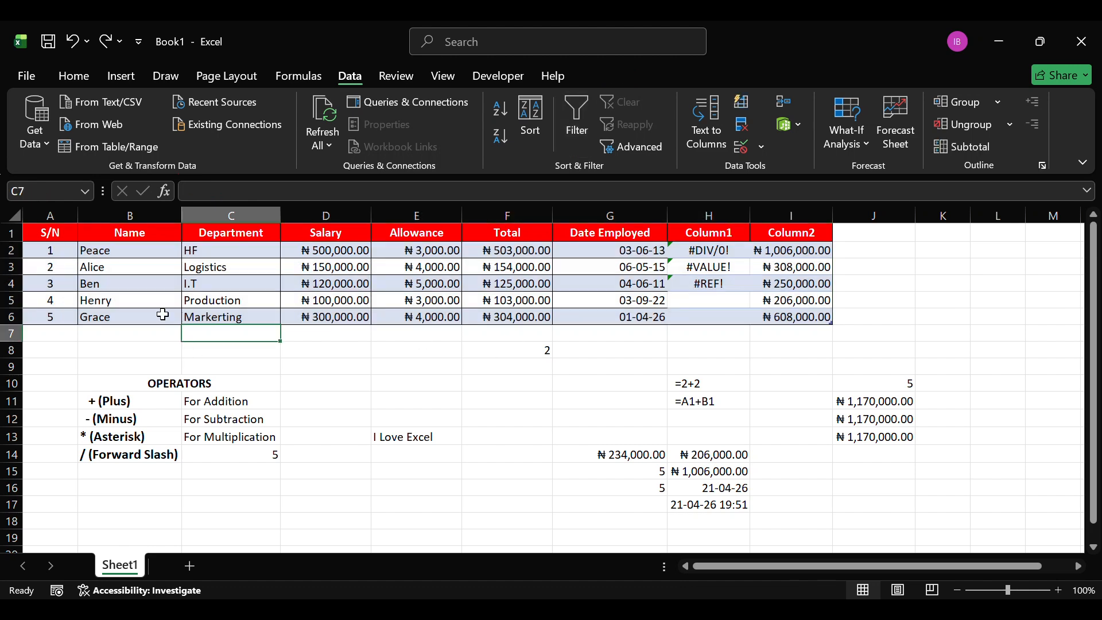
Apply a custom sort to the staff table by Department from A to Z, and undo it
drag(50, 237, 773, 319)
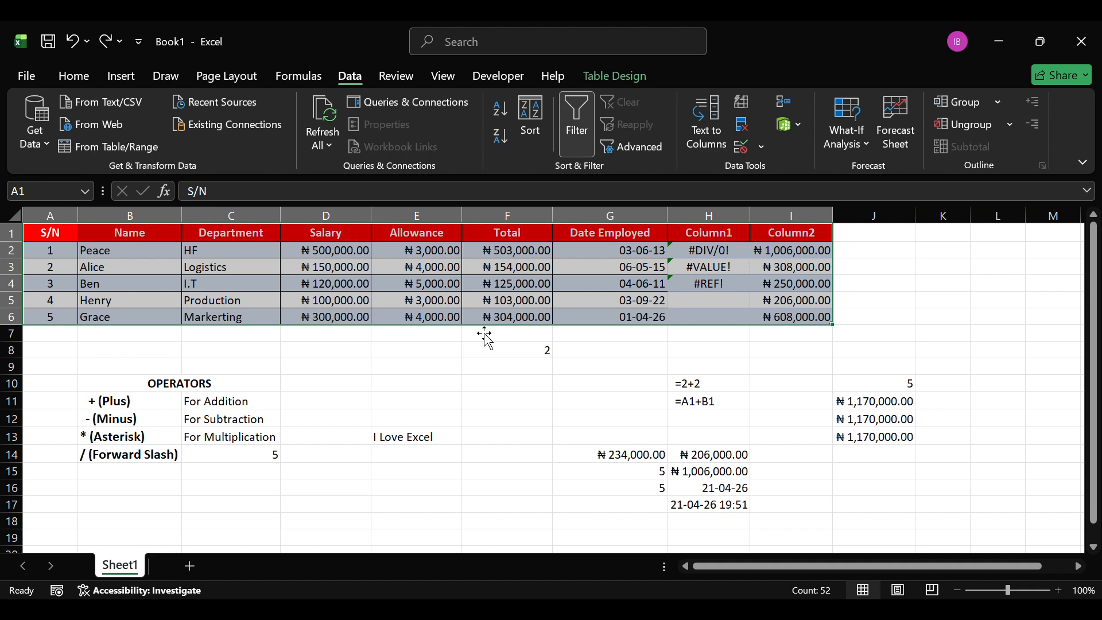
click(341, 255)
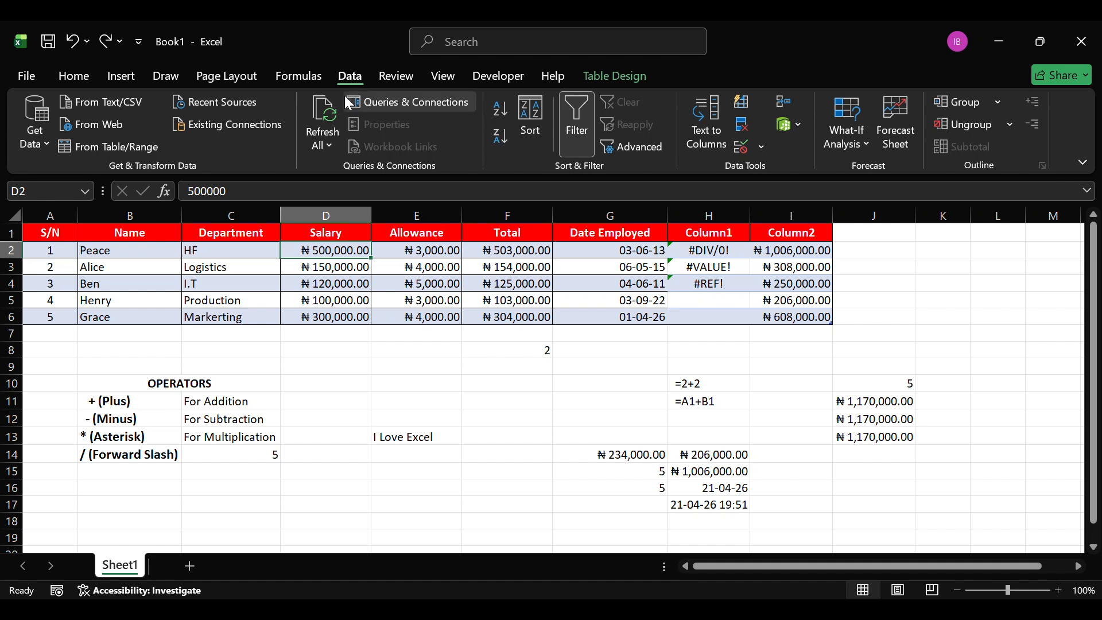
click(529, 116)
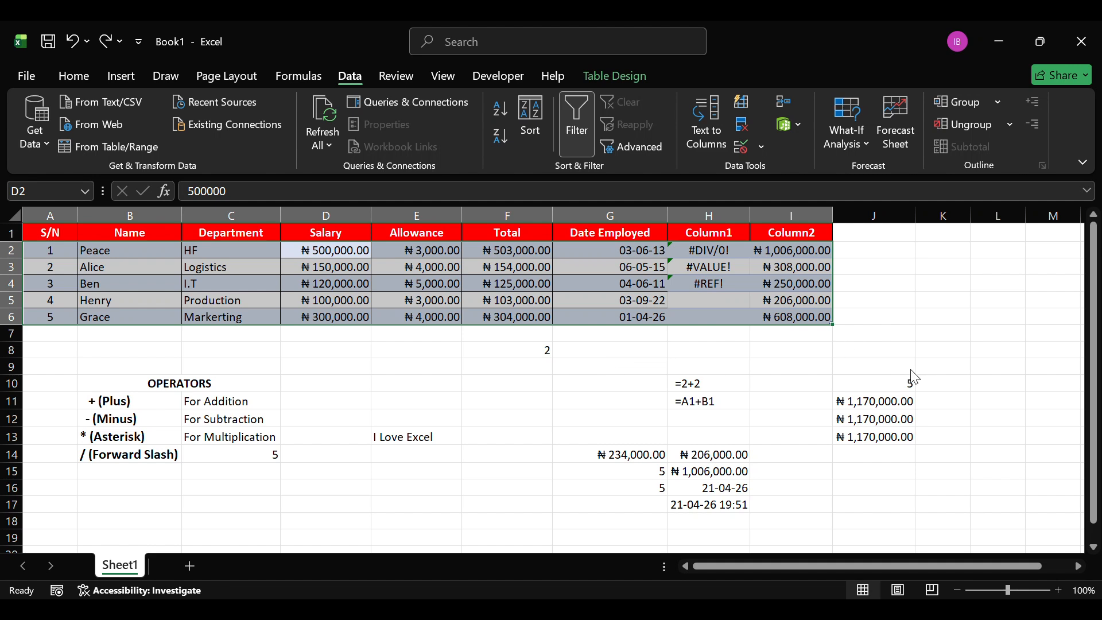
click(922, 478)
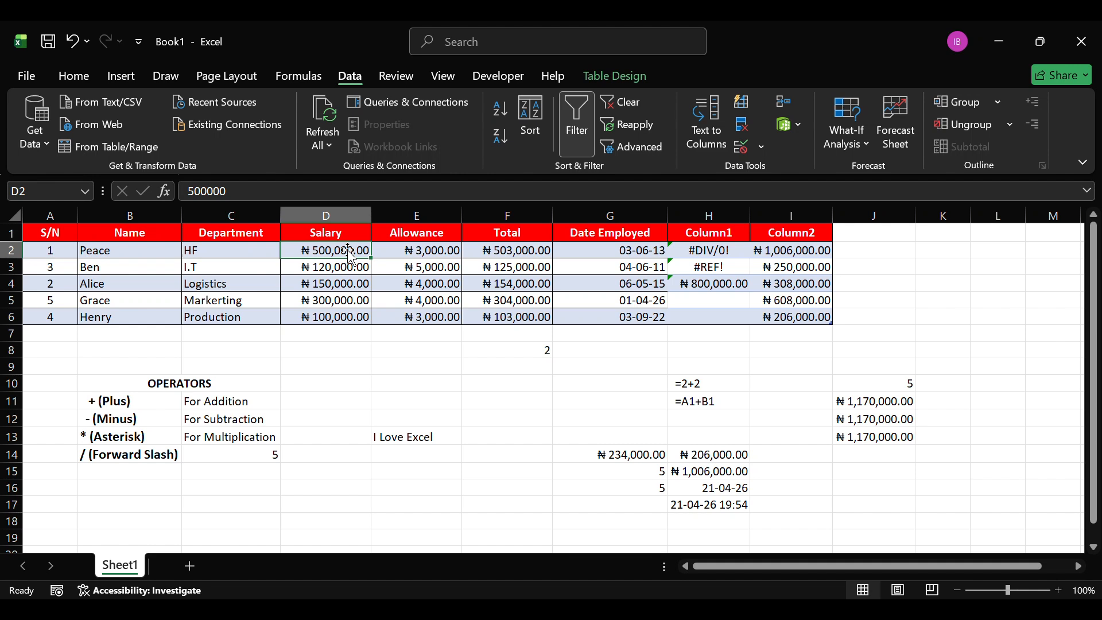
click(69, 41)
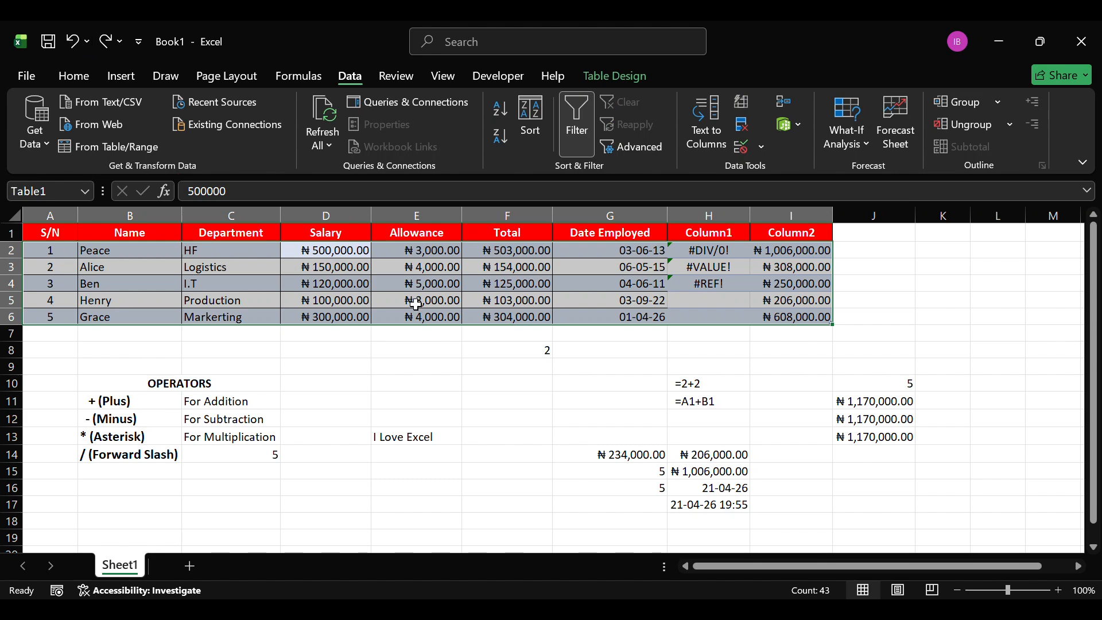
click(506, 369)
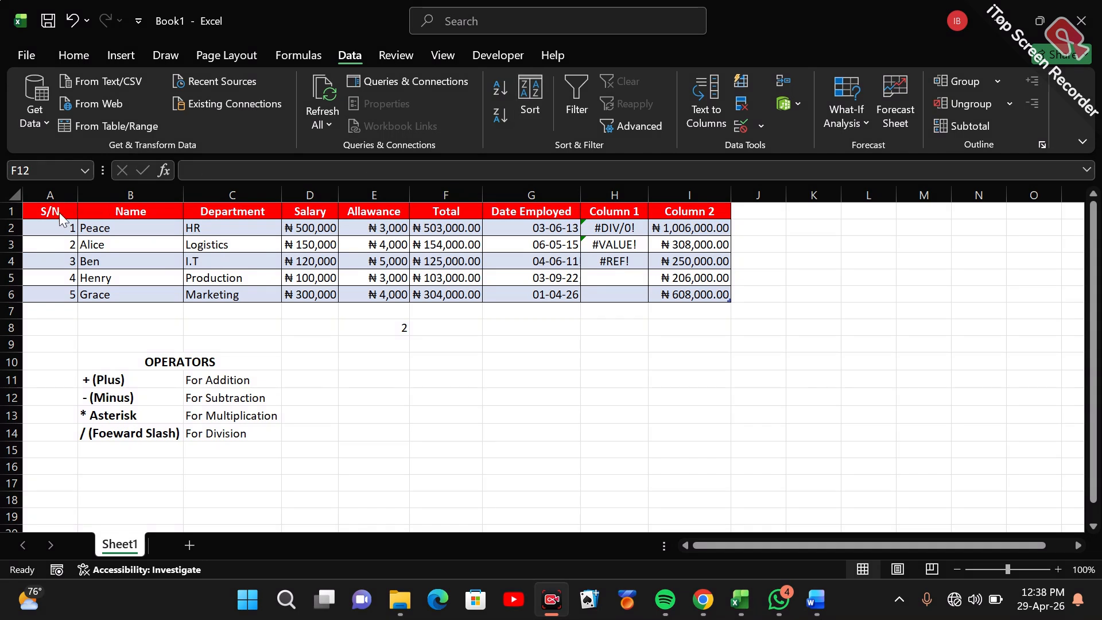
Turn on filtering for the header row of the staff table in A1:I6
click(396, 363)
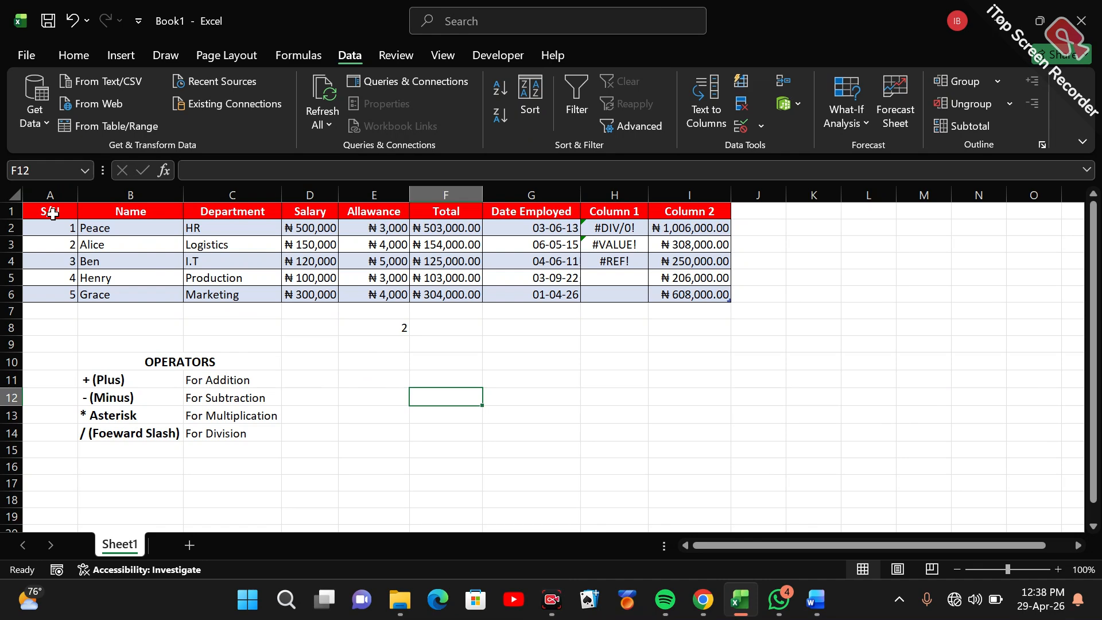
drag(52, 213, 681, 295)
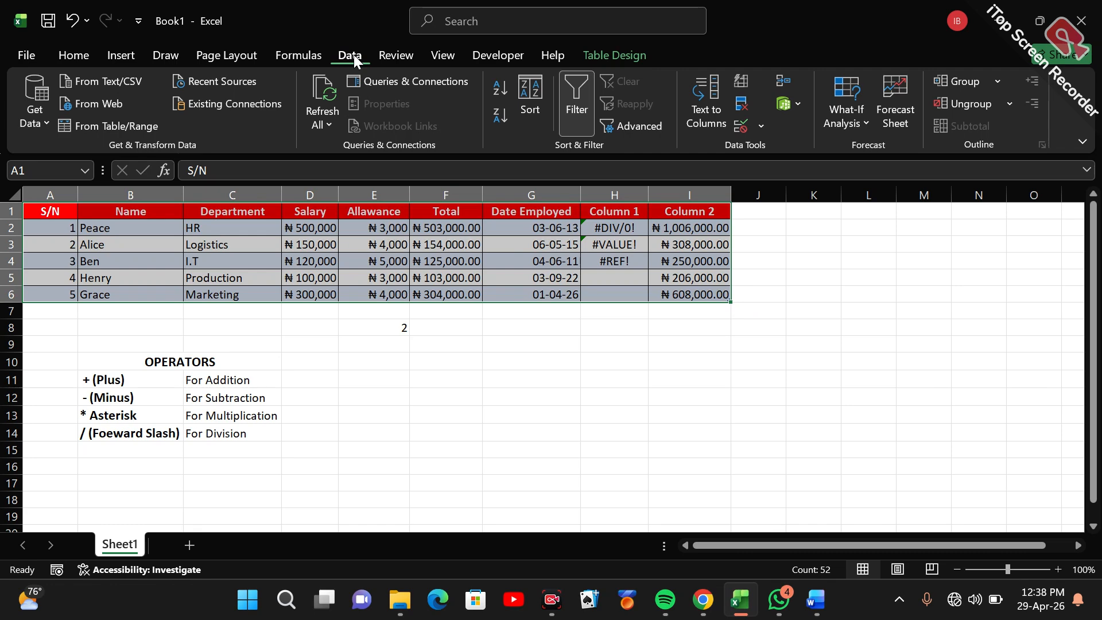
click(574, 113)
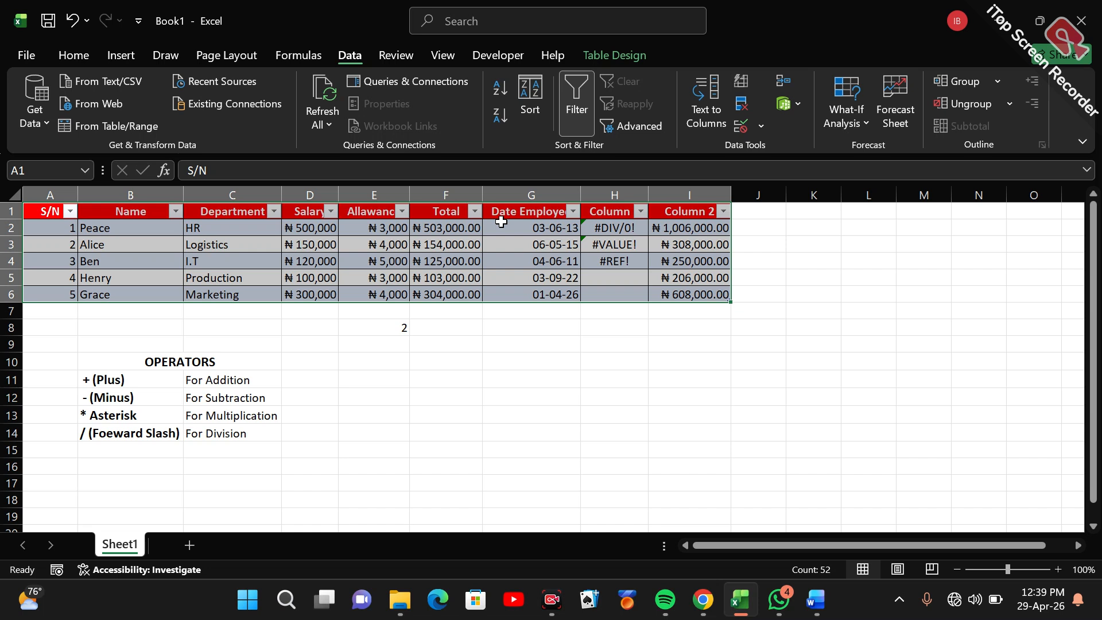
Filter the Department column to show only the Marketing records
click(274, 212)
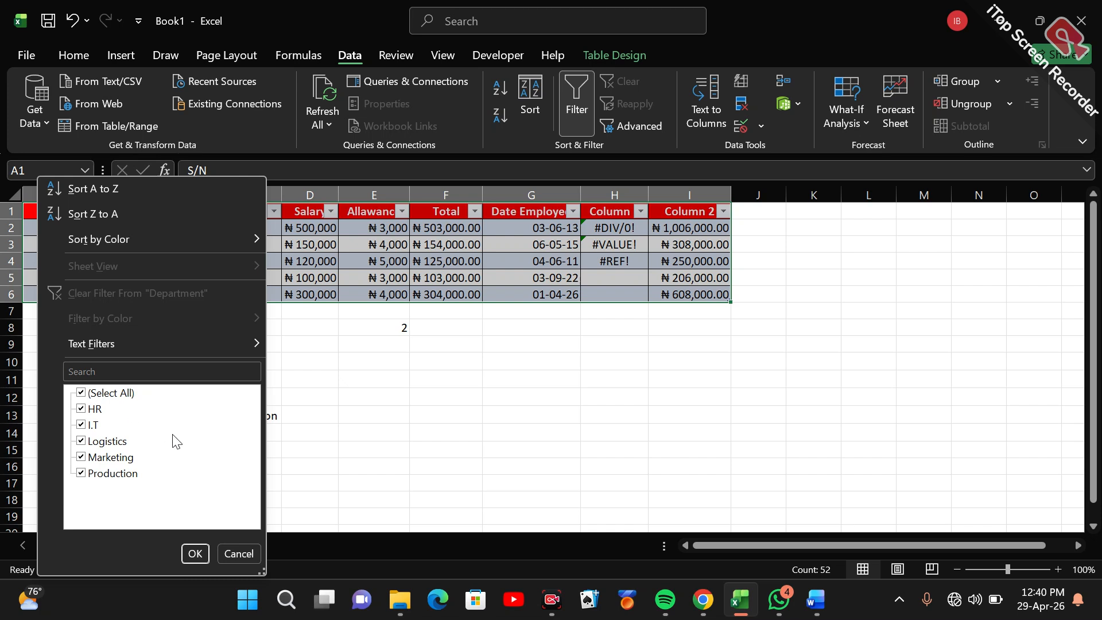
click(77, 405)
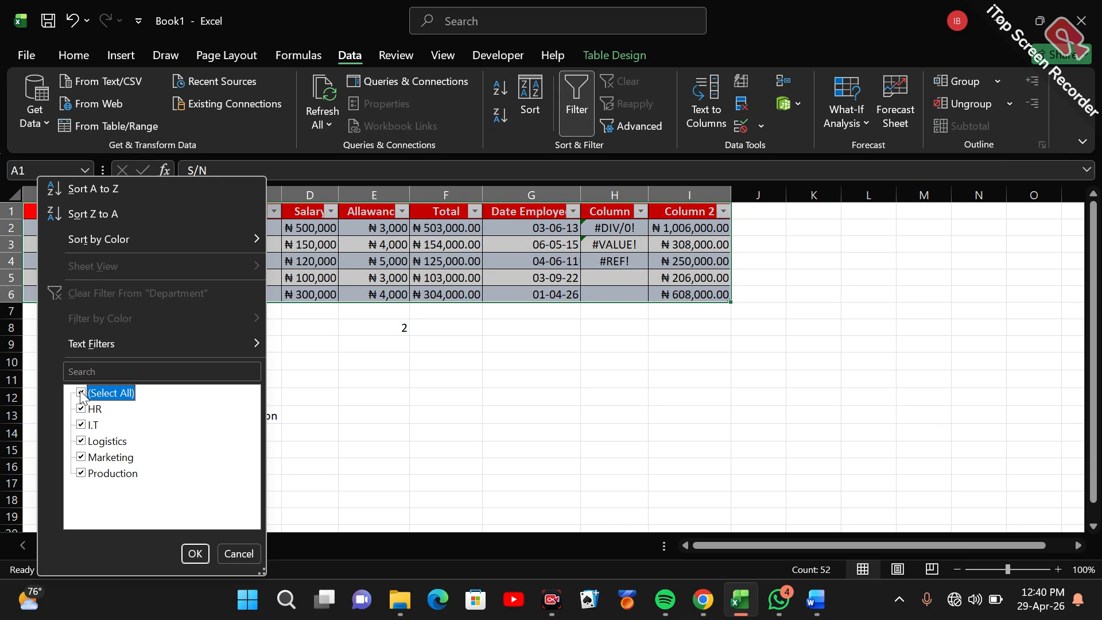
click(81, 393)
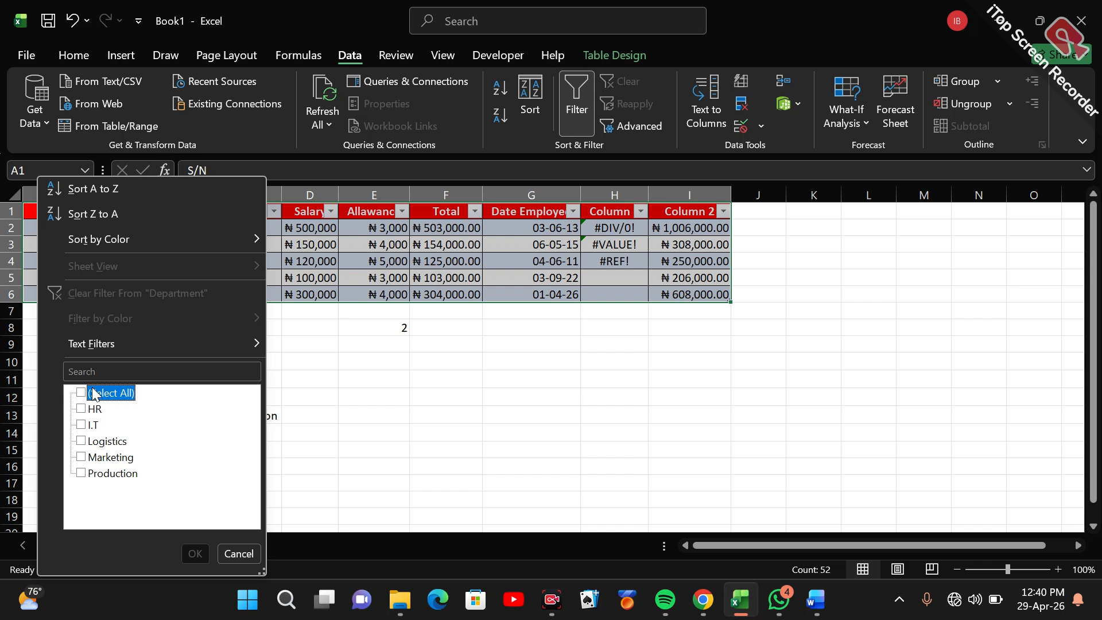
click(82, 459)
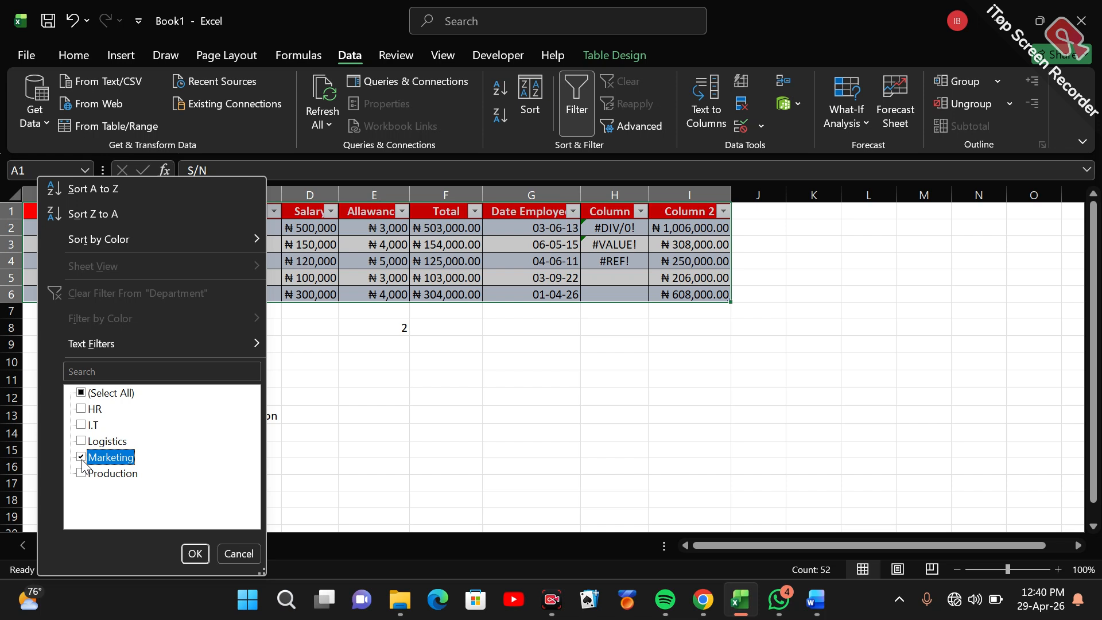
click(195, 553)
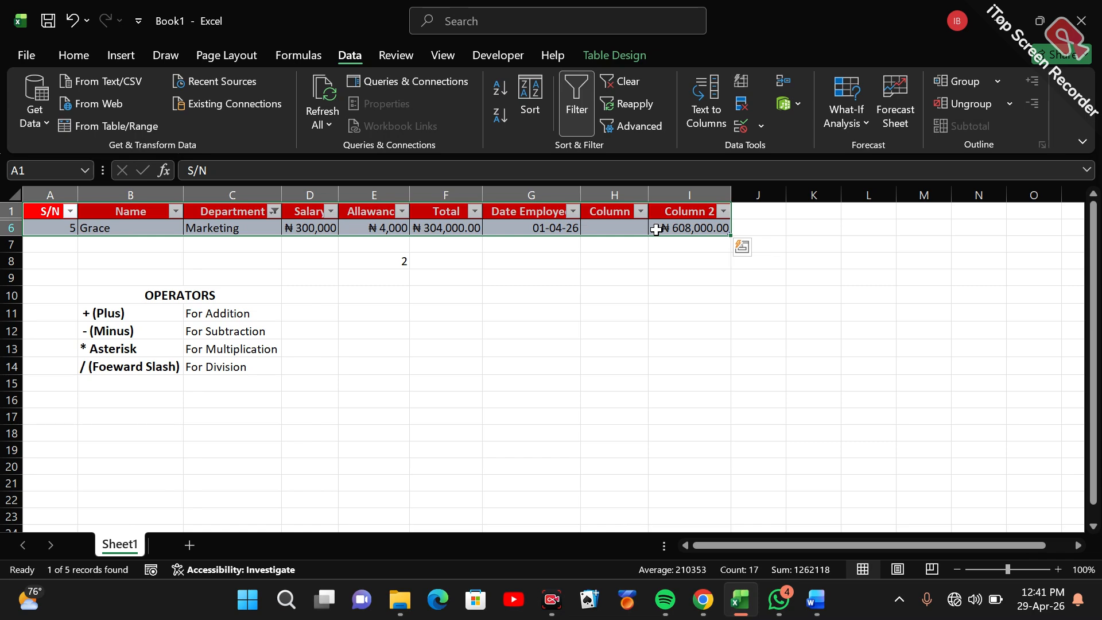
Reselect all departments in the Department filter to show every record again
click(274, 213)
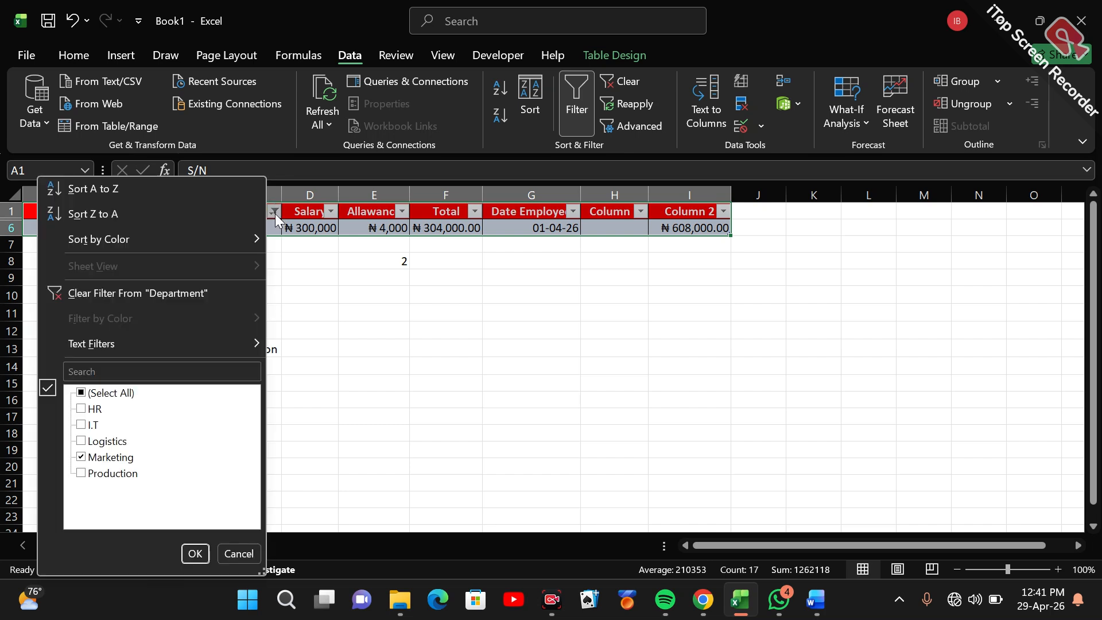
click(85, 394)
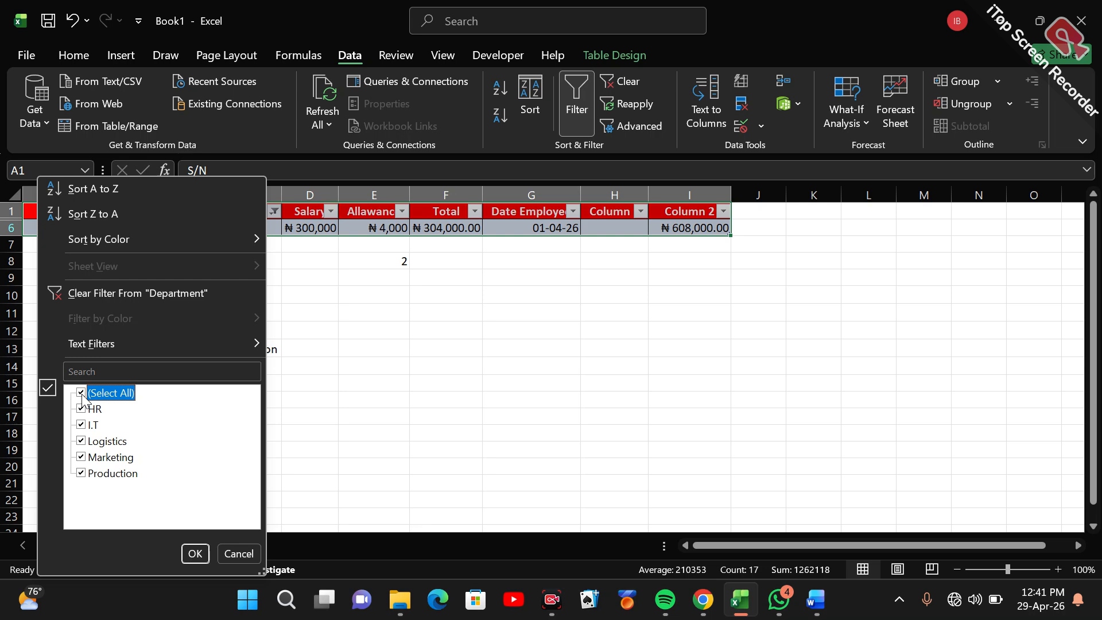
click(195, 553)
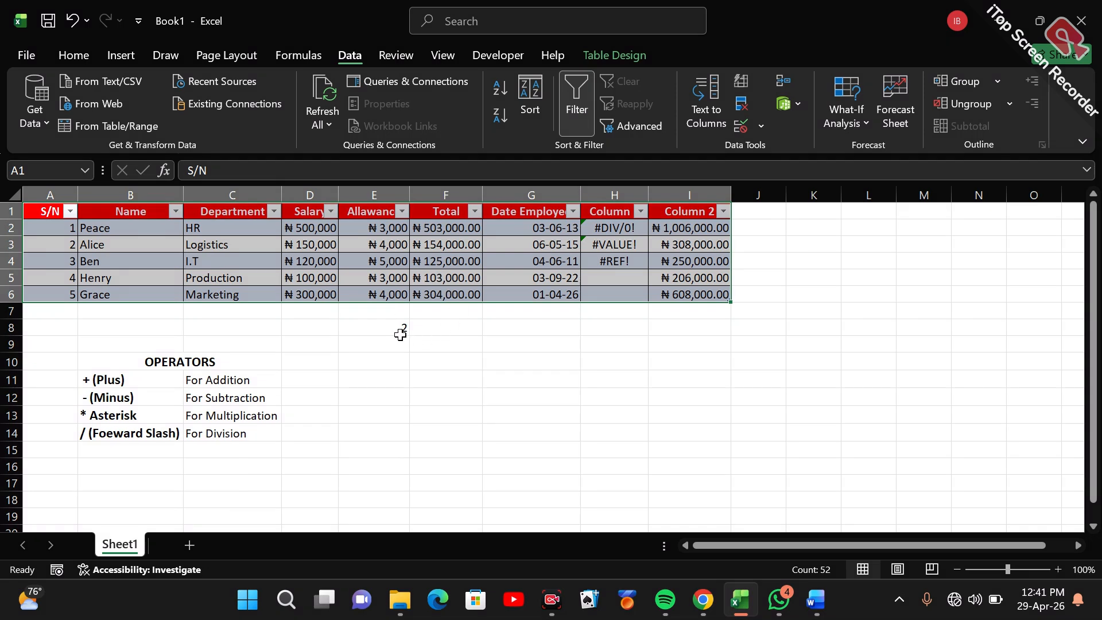
Filter the Department column by Marketing once more, and clear the filter from the whole table
click(277, 212)
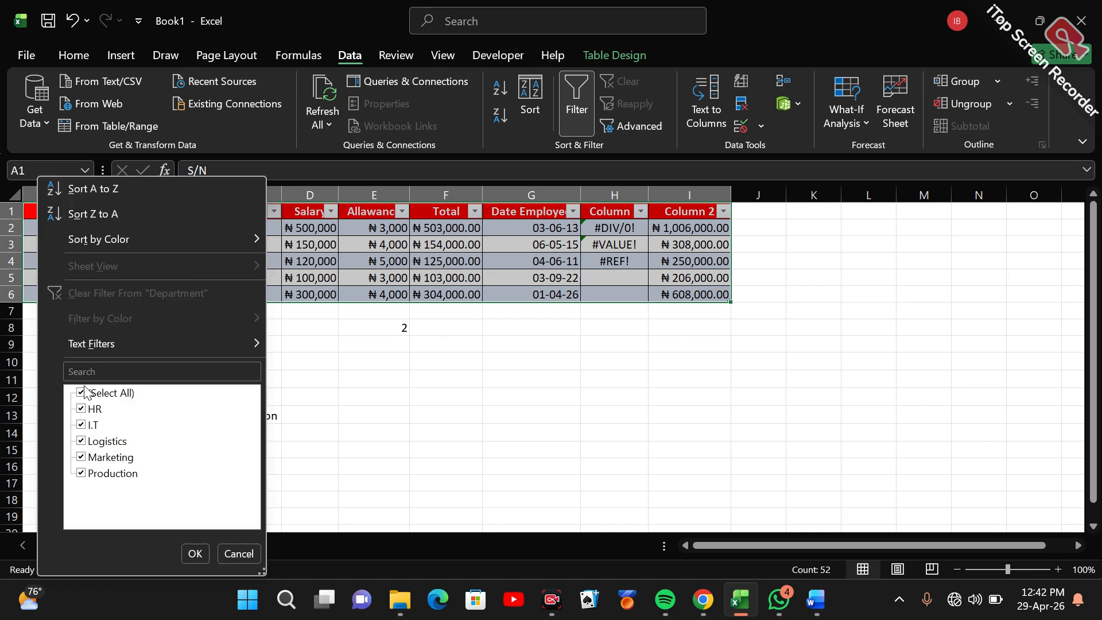
click(83, 392)
click(93, 456)
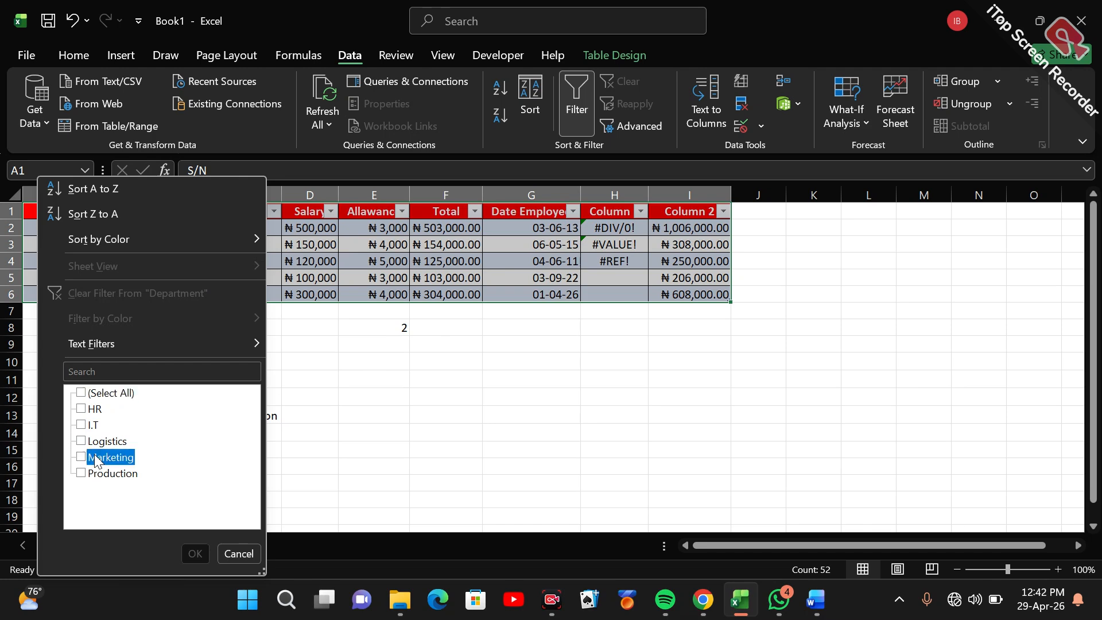
click(195, 555)
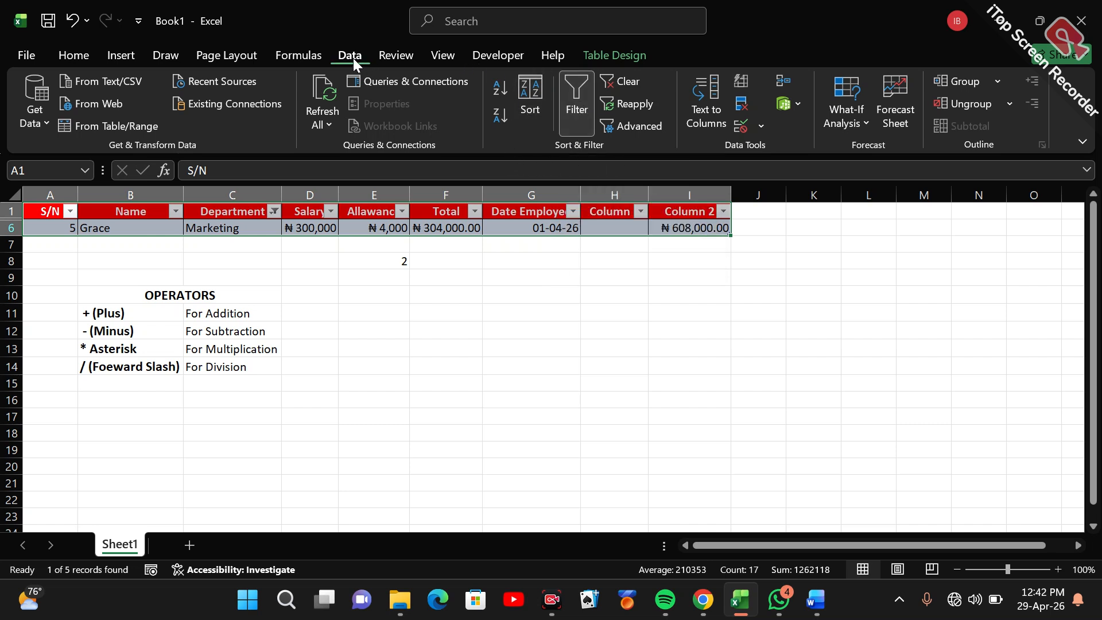
click(628, 79)
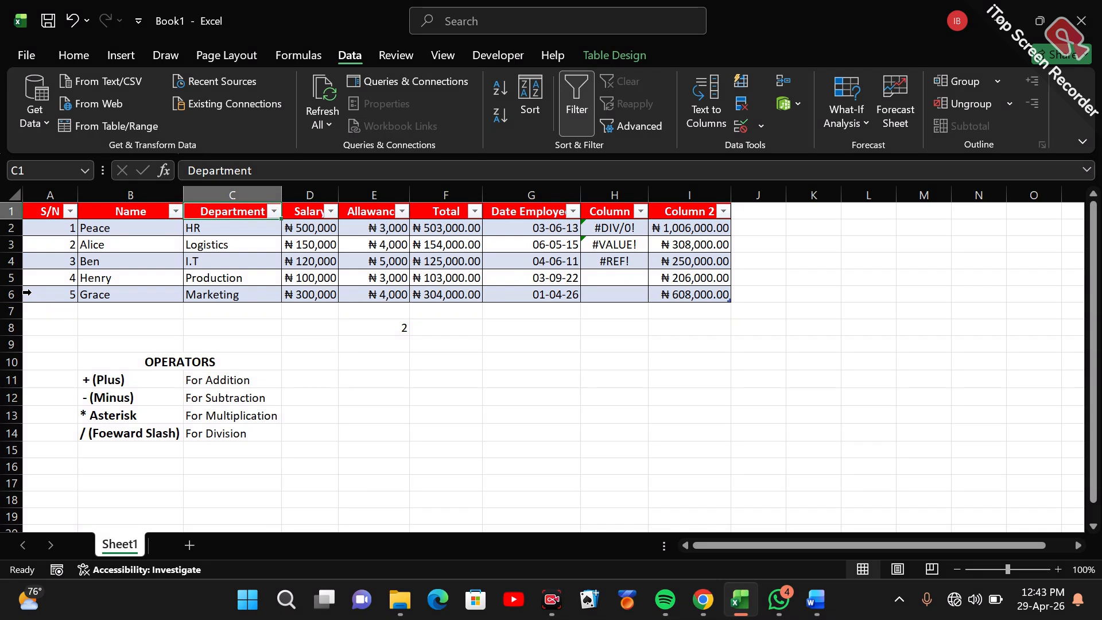
Copy the Marketing record in A6:I6 and paste it into row 7 as a duplicate entry
drag(32, 294, 714, 295)
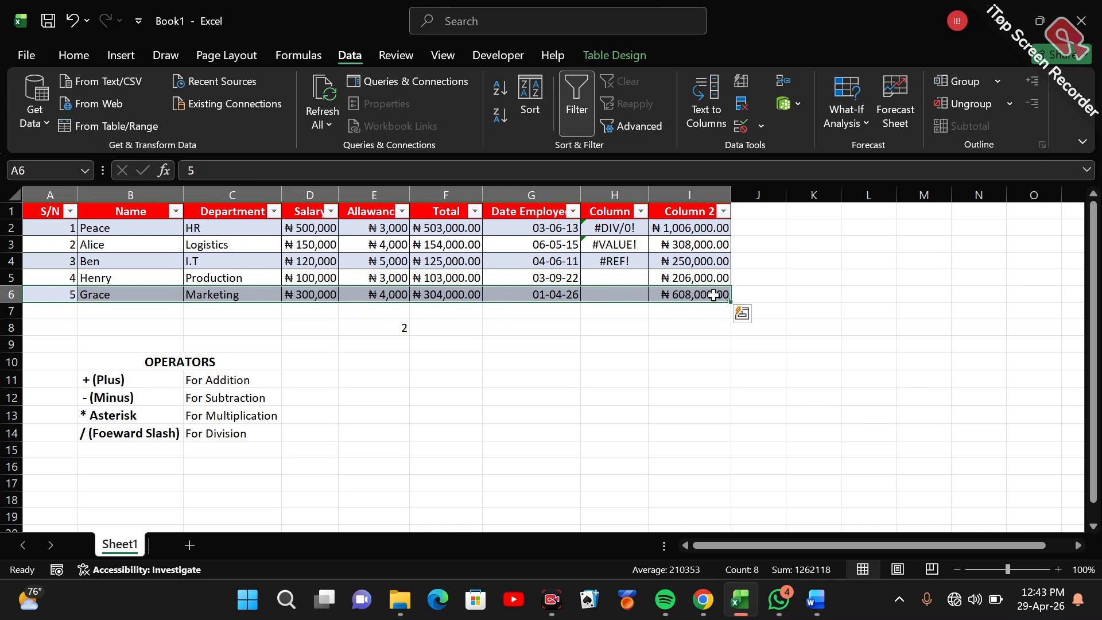
key(ctrl+c)
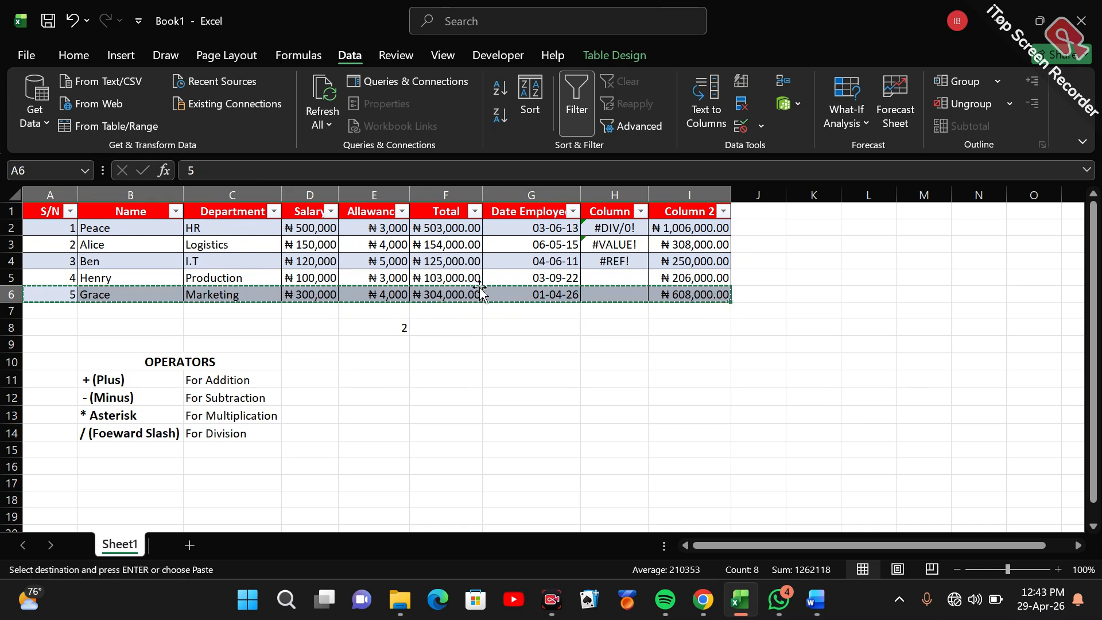
click(69, 315)
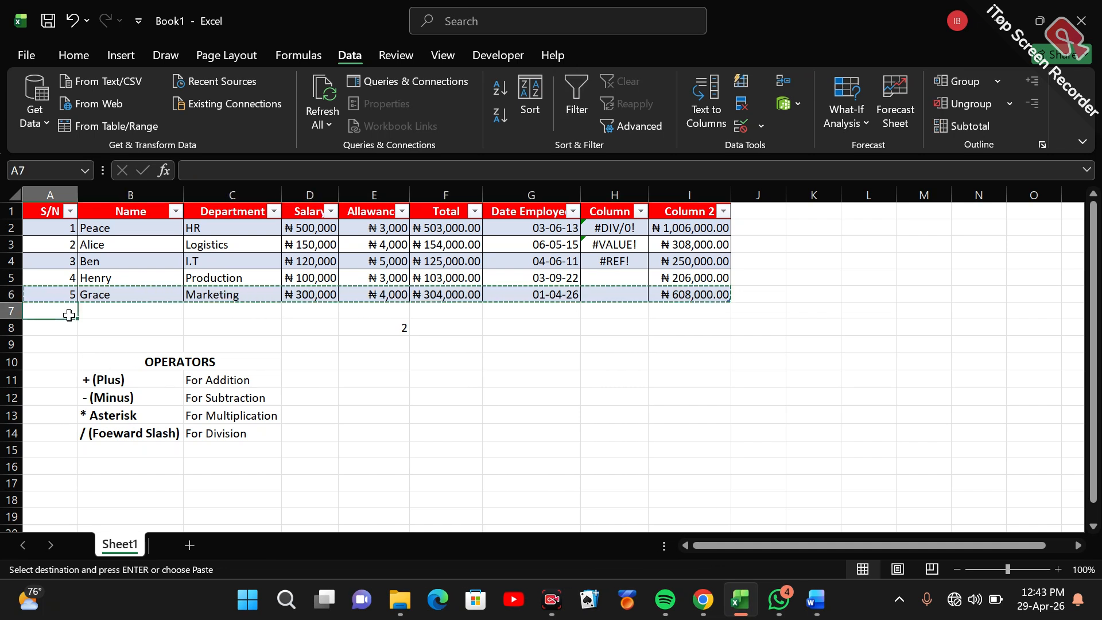
key(ctrl+v)
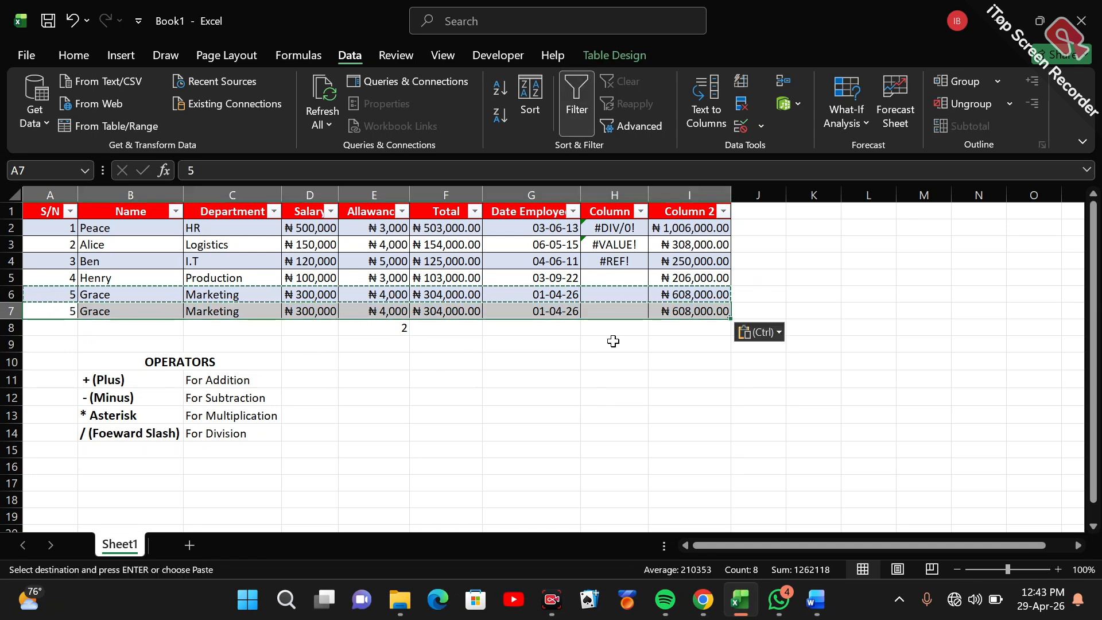
Remove duplicate records from the staff table A1:I7, comparing all columns and treating the first row as headers
click(554, 359)
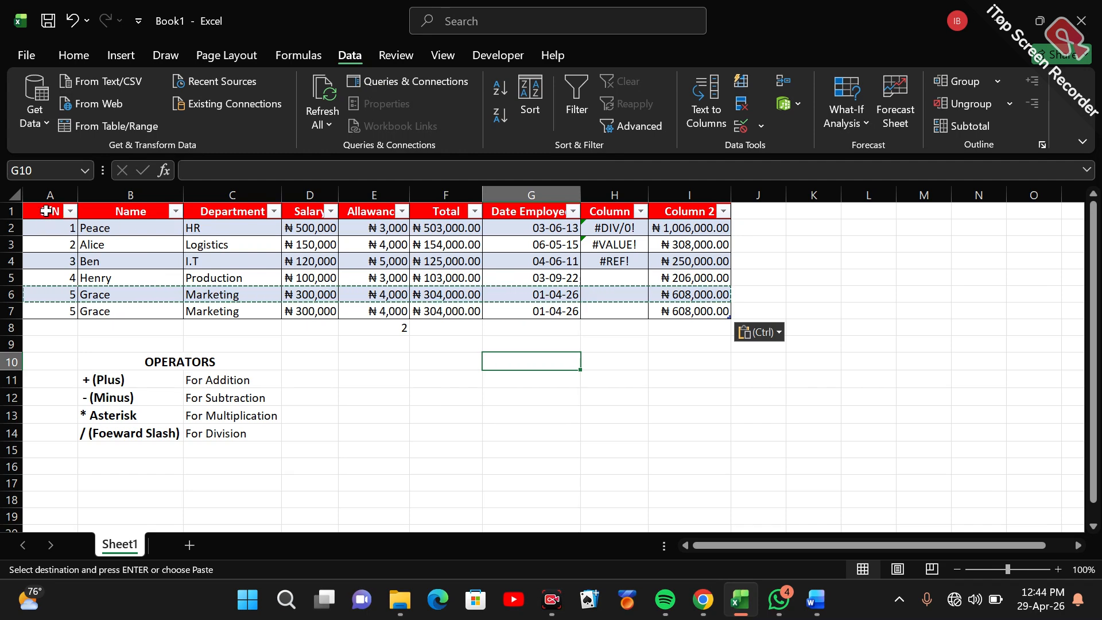
drag(46, 211, 716, 310)
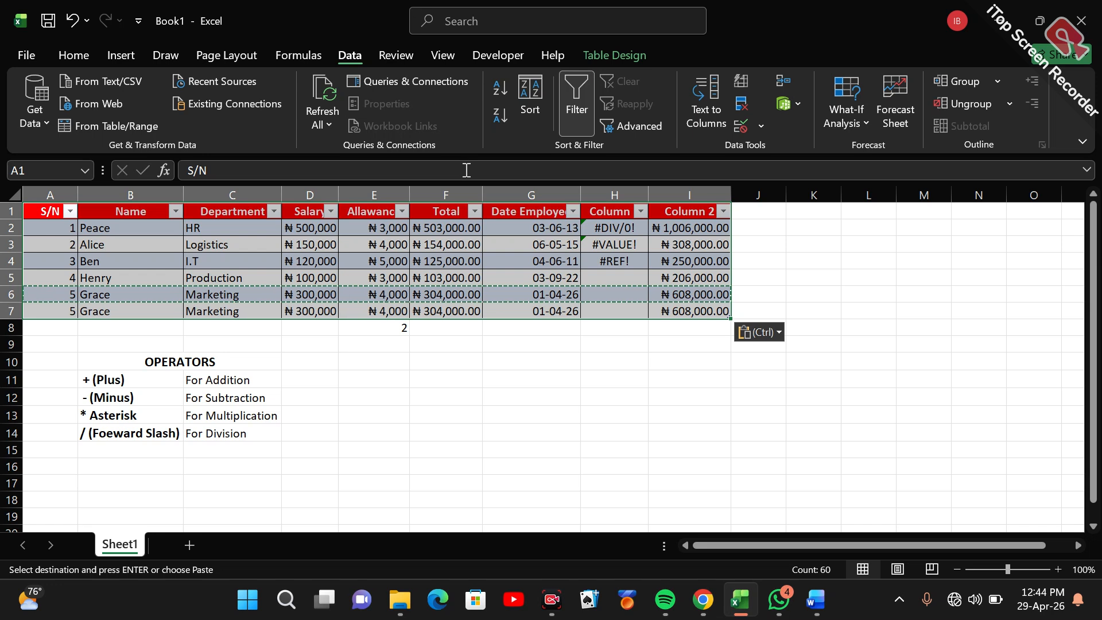
click(740, 106)
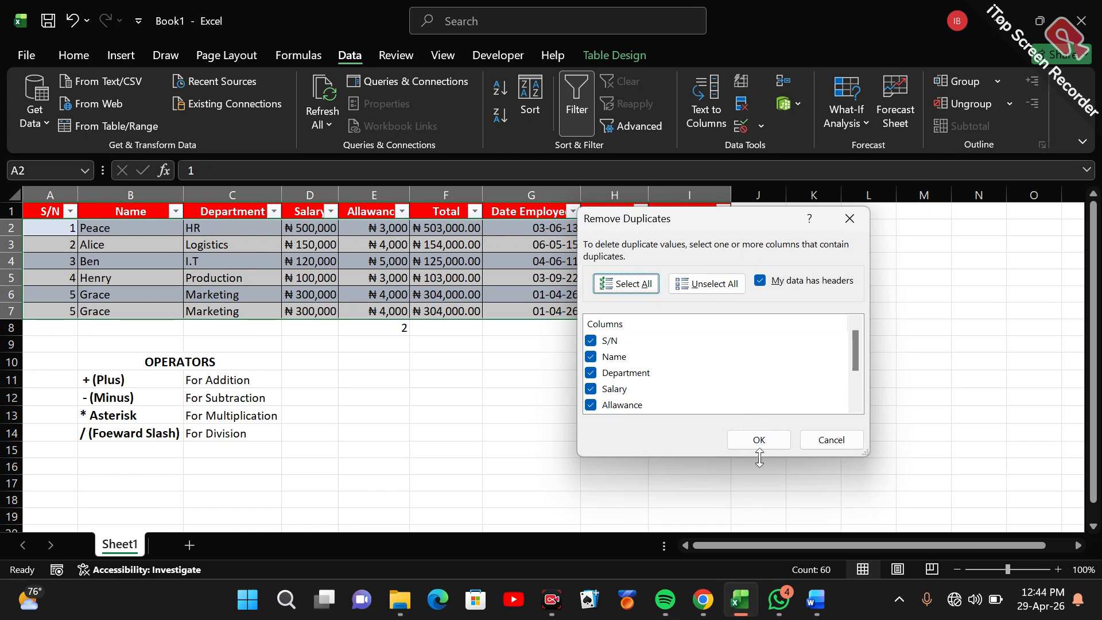
click(758, 440)
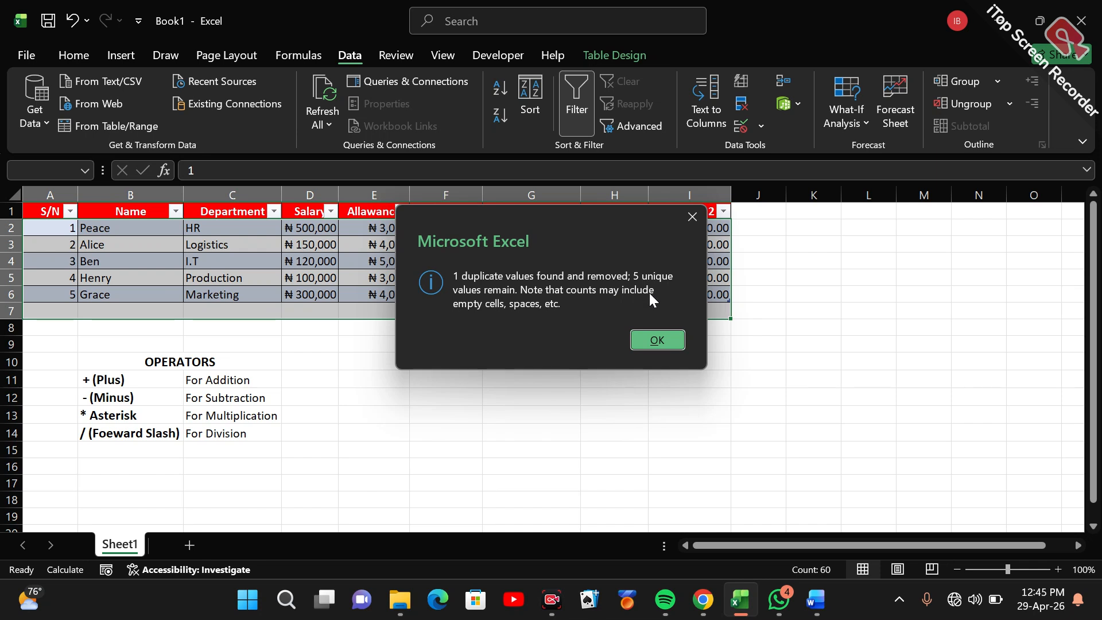
click(655, 341)
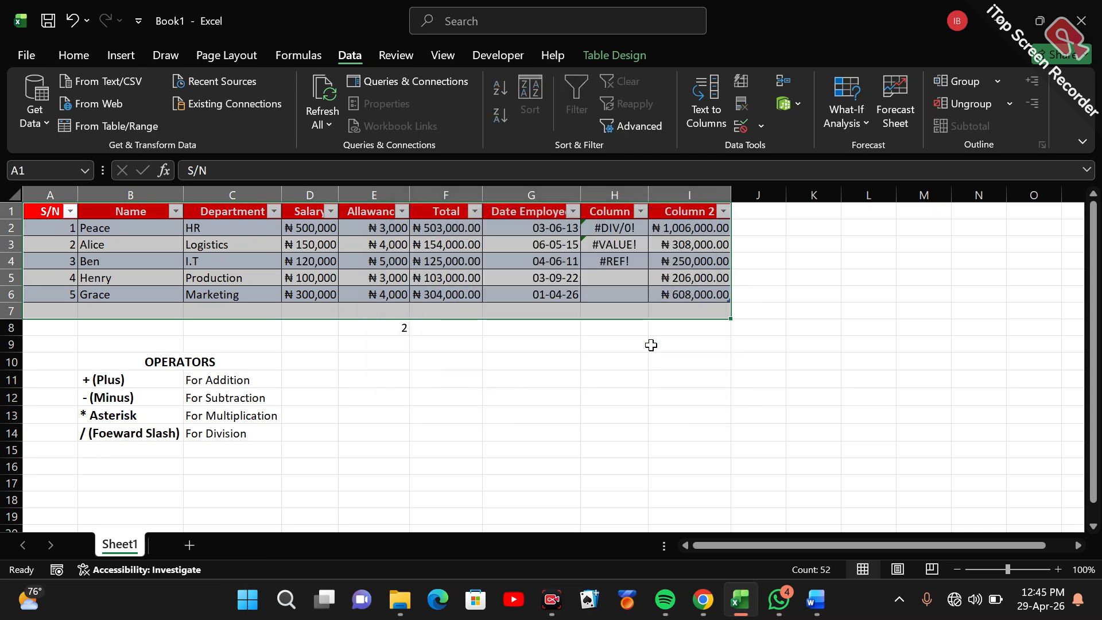
click(691, 330)
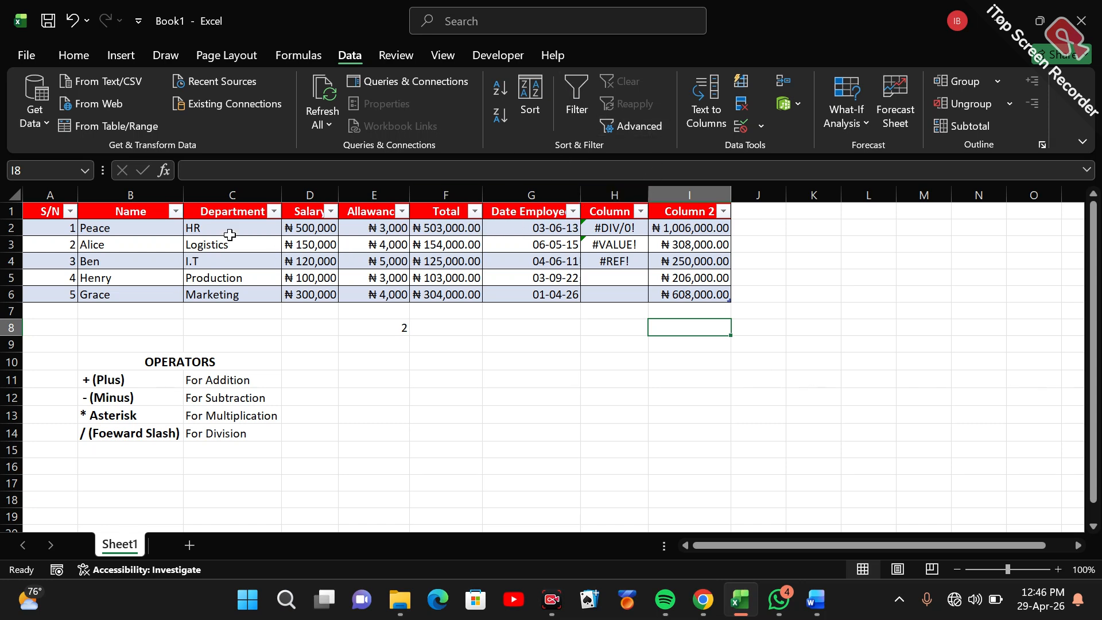
Open data validation for the Department cells C2:C6 and set the allowed type to List
click(212, 227)
drag(212, 228, 213, 296)
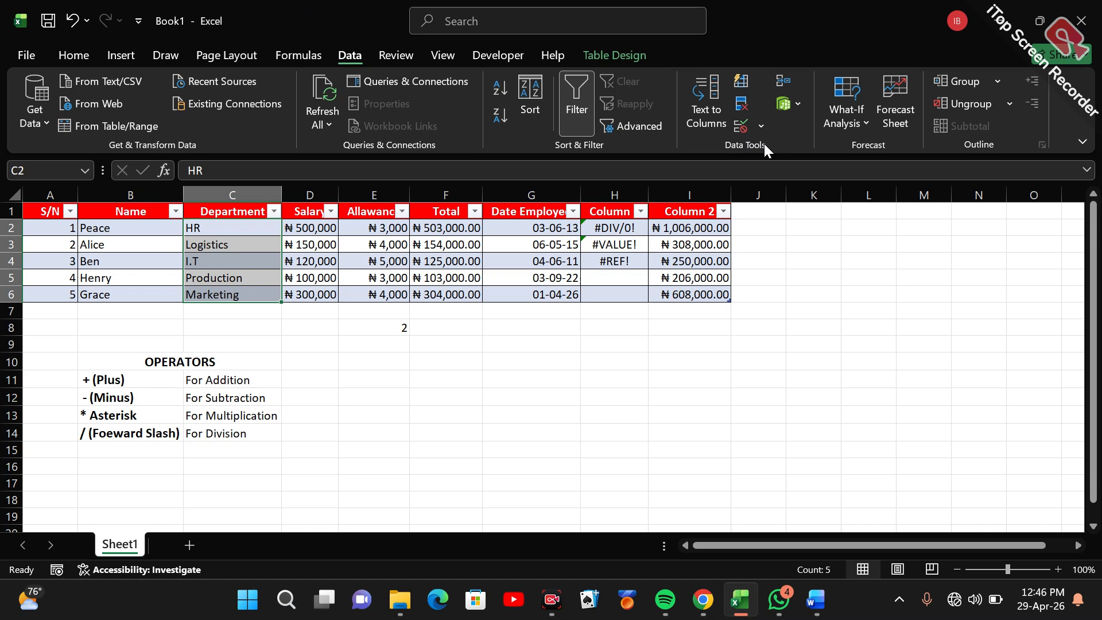
click(745, 121)
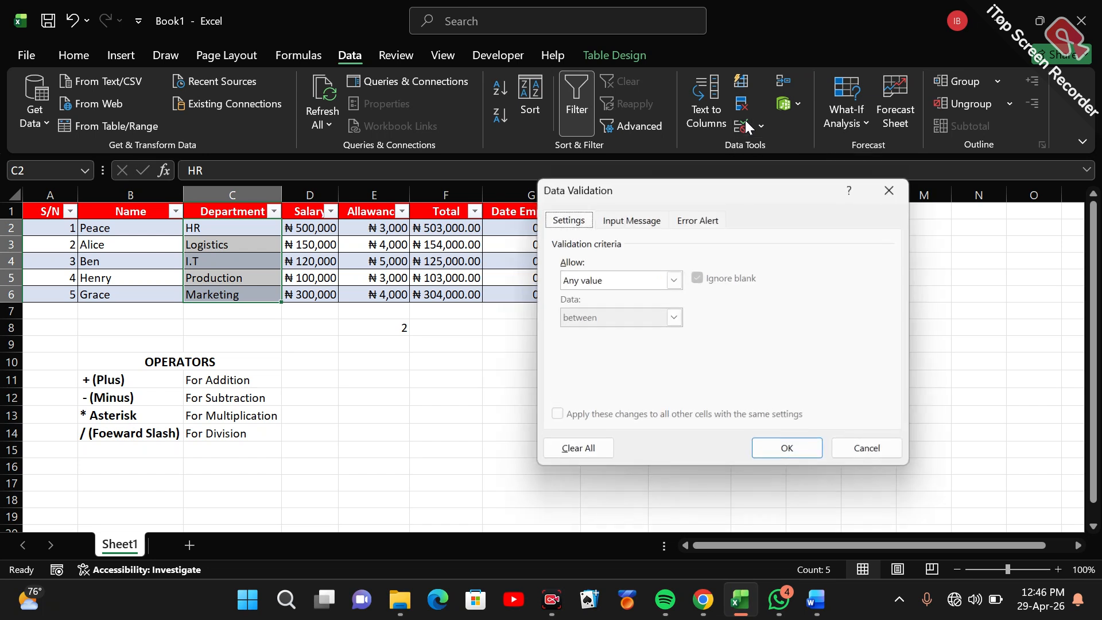
drag(660, 188, 687, 204)
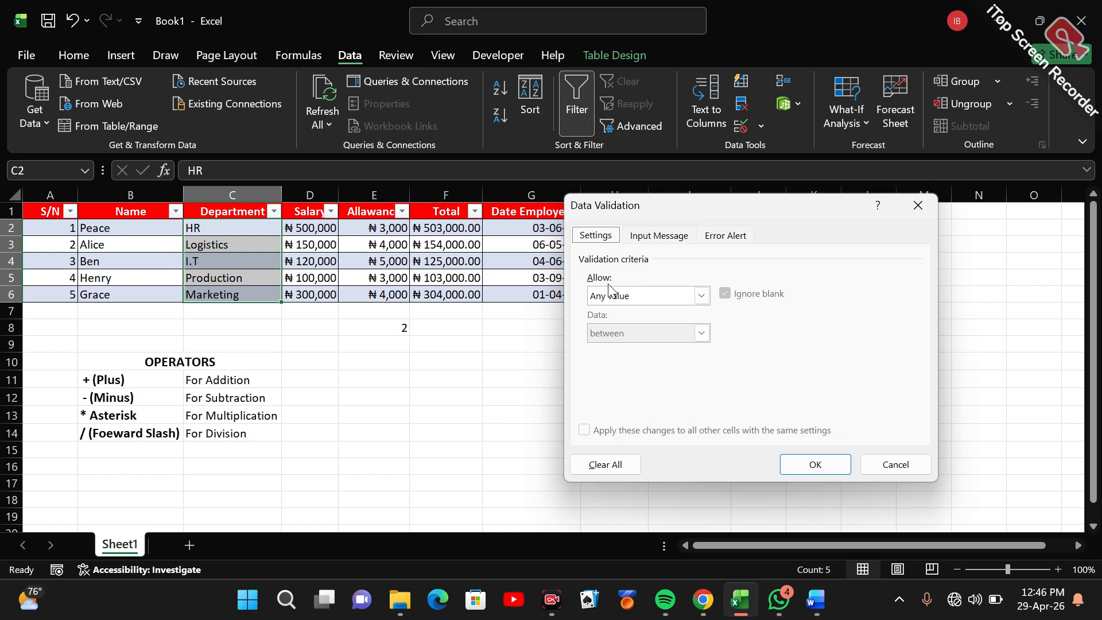
click(701, 296)
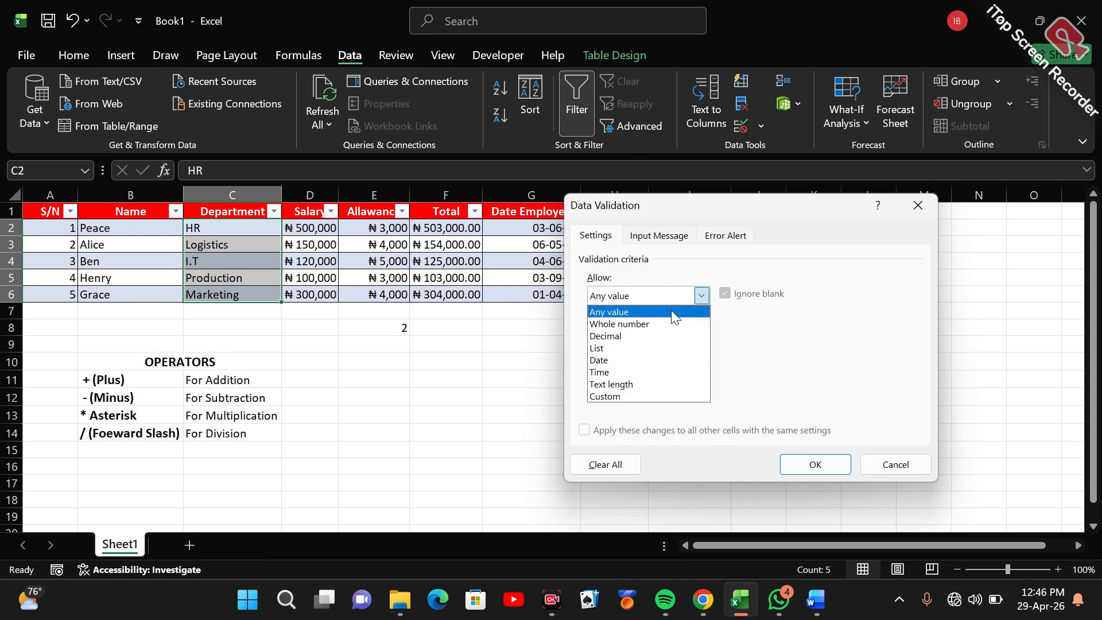
click(611, 346)
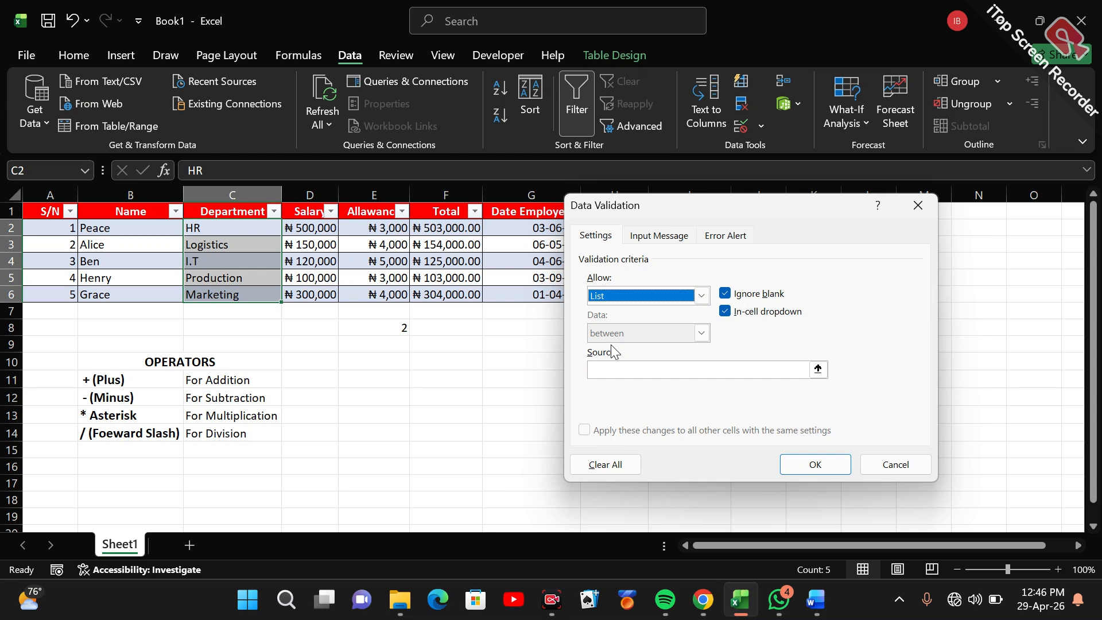
Enter HR, Logistics, I.T, Production, Marketing as the validation list's source and apply the rule
click(600, 369)
click(629, 369)
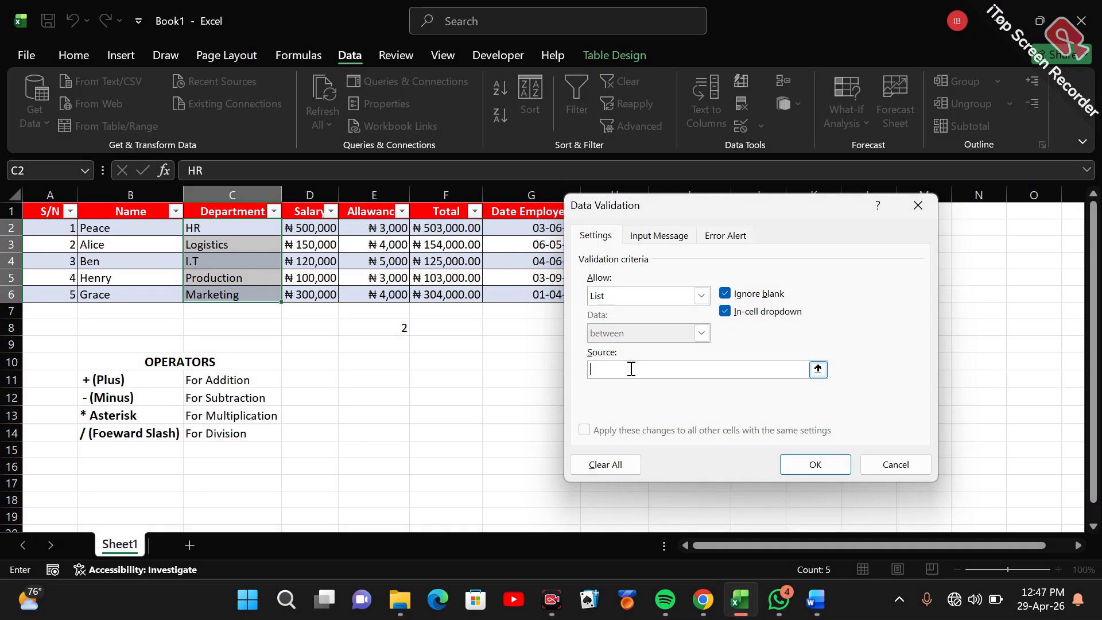
text(HR,)
text(Log)
text(stics,I.T,)
click(643, 370)
text(Production, Market)
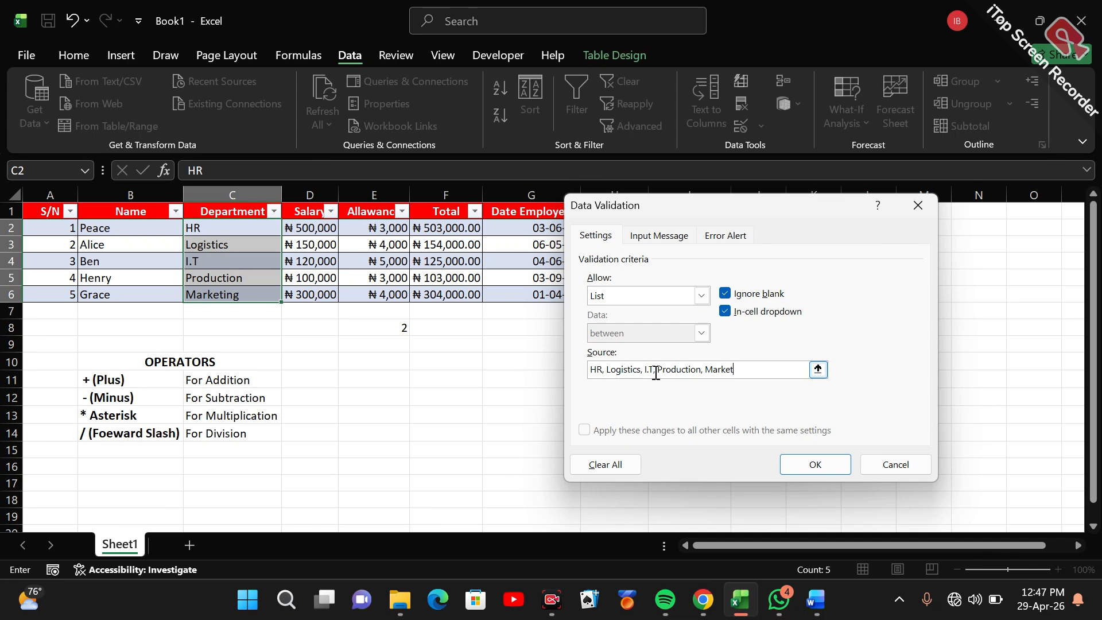
text(ing)
click(816, 465)
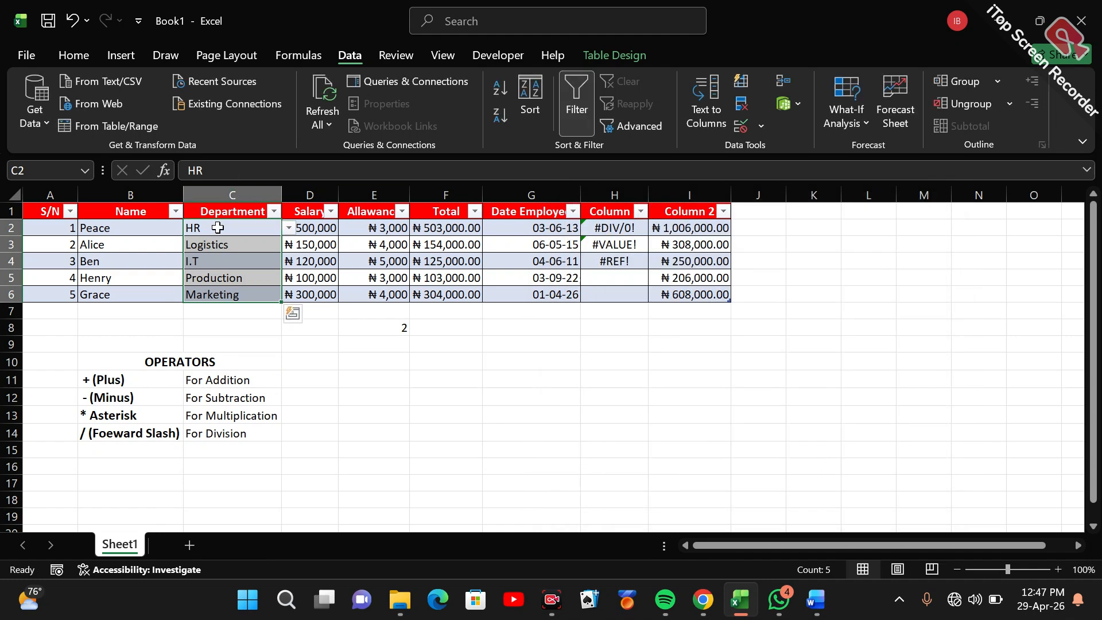
Change the department in cell C2 to Logistics using its in-cell validation list
click(238, 227)
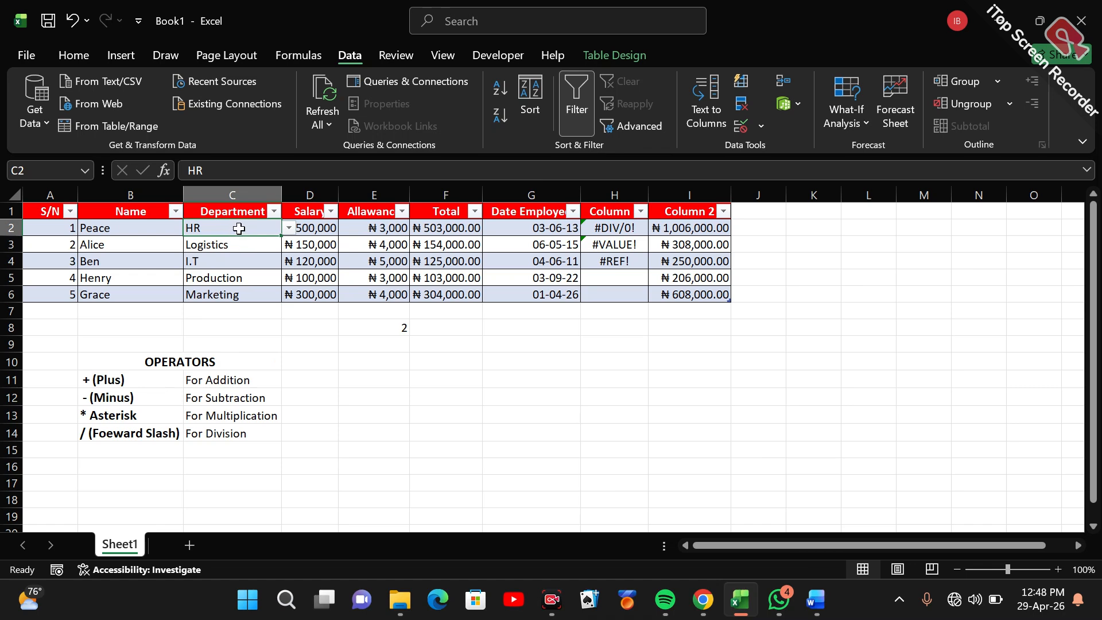
click(288, 229)
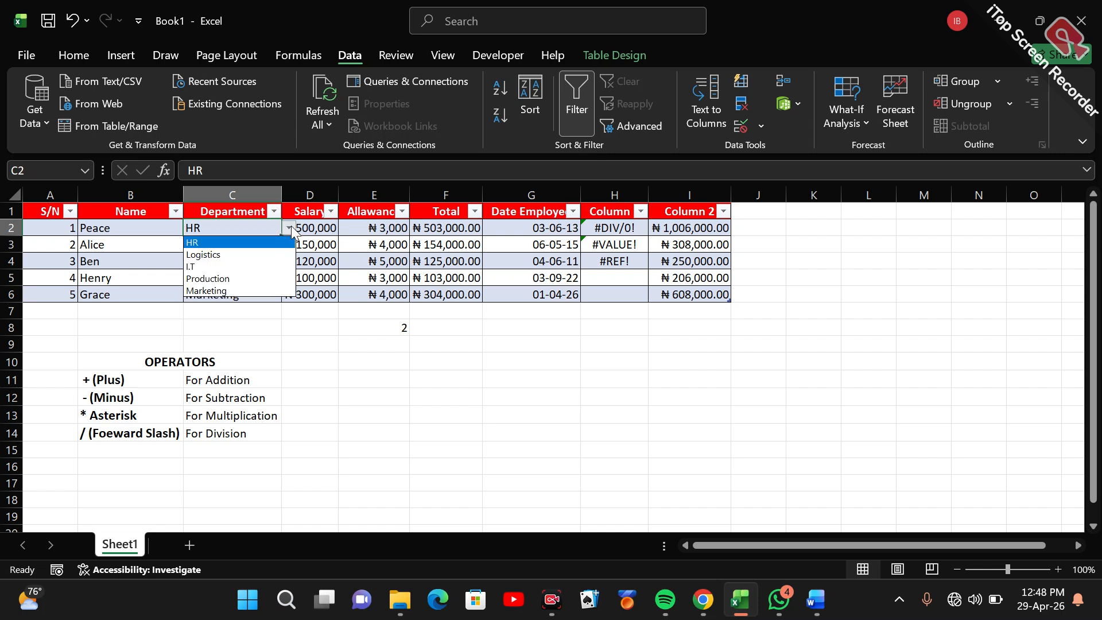
click(249, 254)
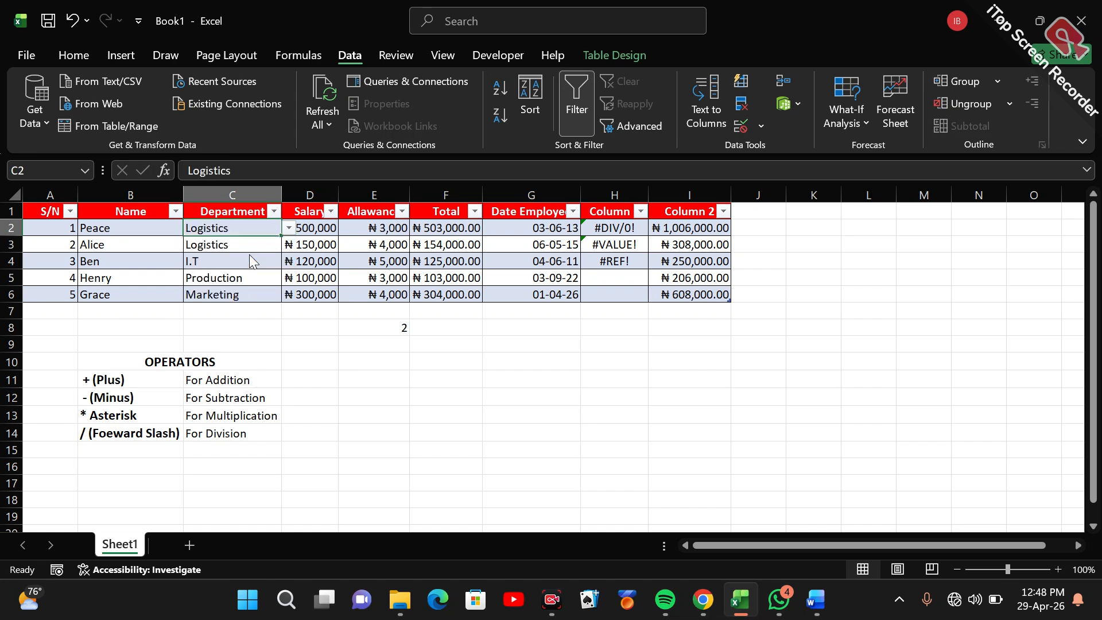